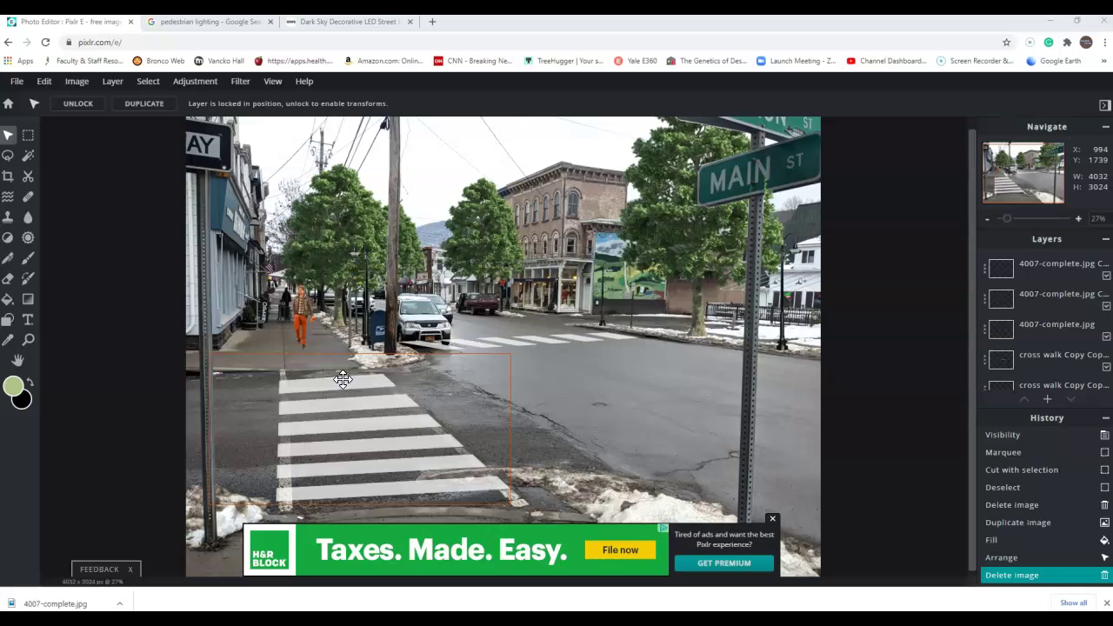
left_click(432, 445)
left_click_drag(432, 445, 306, 357)
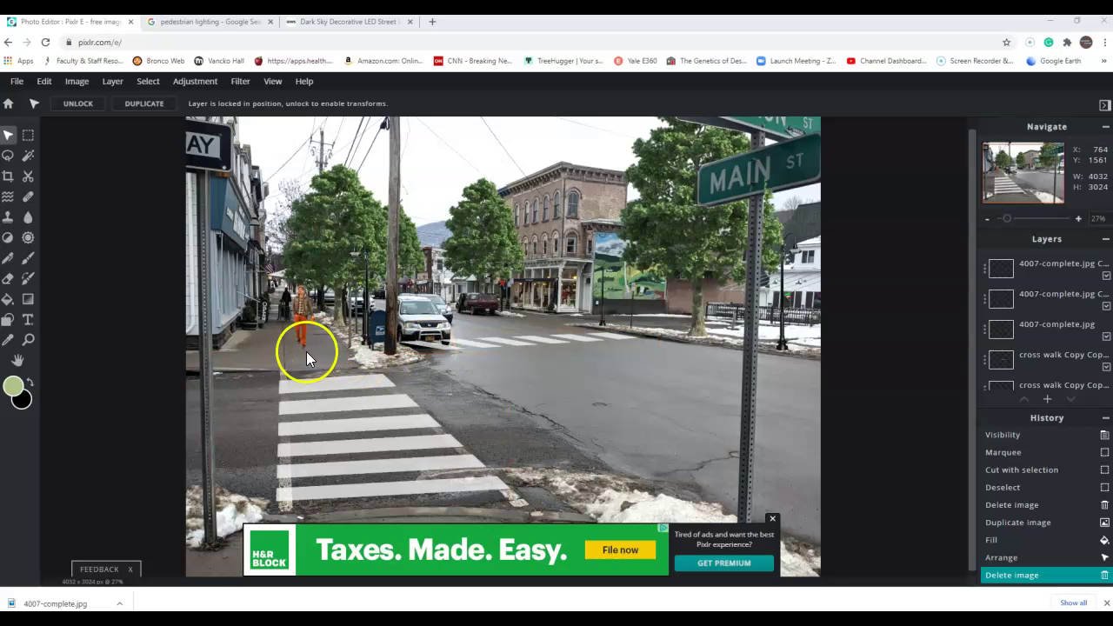
left_click_drag(512, 315, 518, 254)
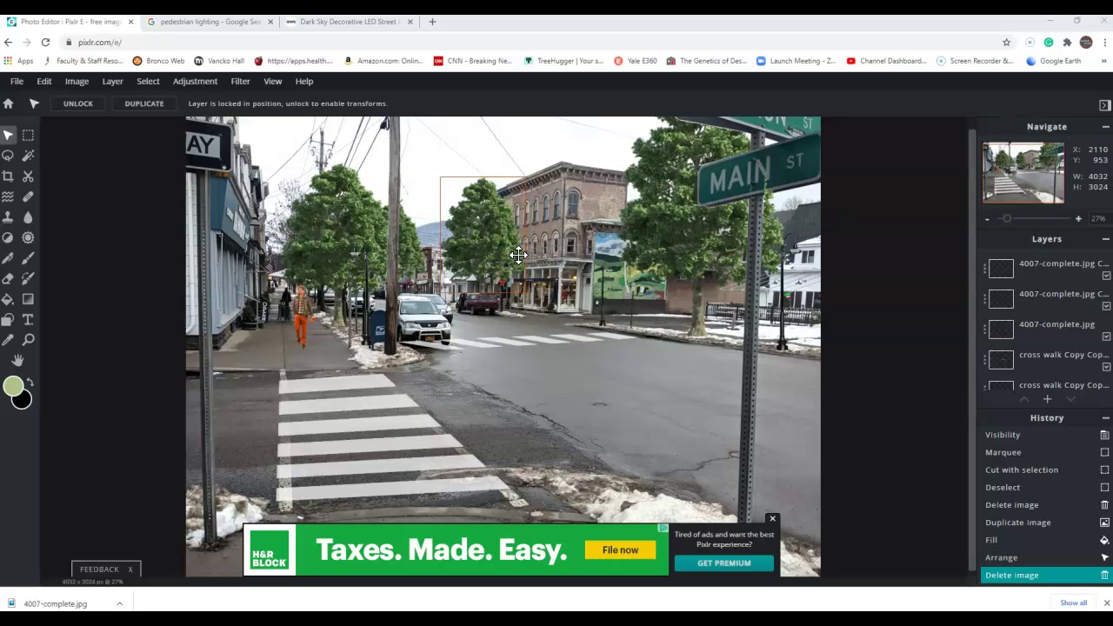
Select the pedestrian in orange trousers on the sidewalk and duplicate its image.png layer
left_click_drag(542, 257, 299, 332)
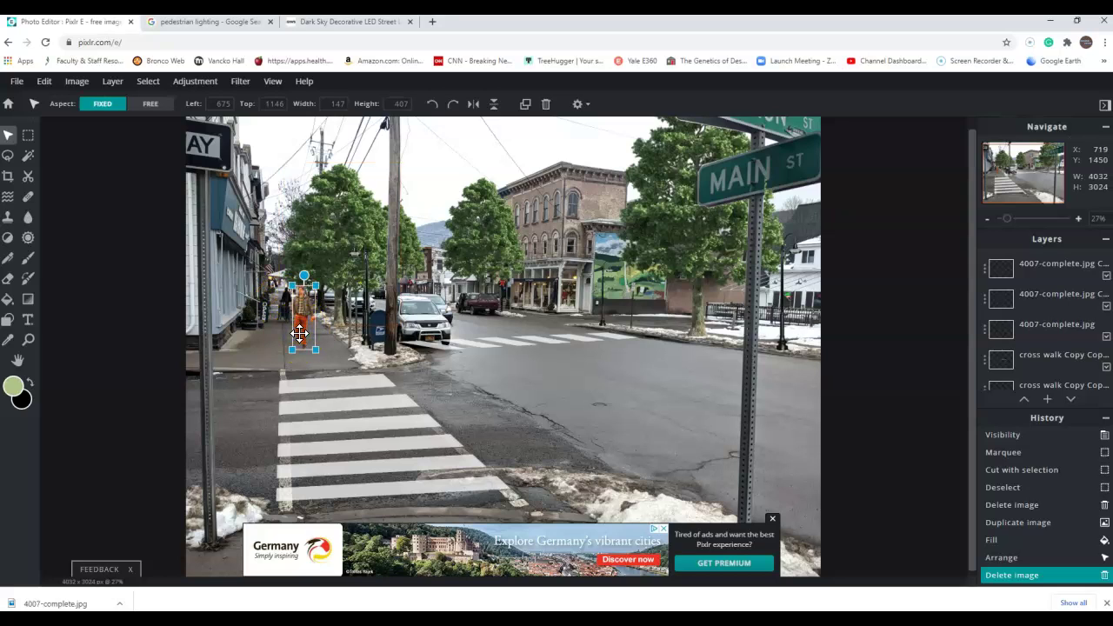
scroll(1015, 291, "down", 5)
scroll(1015, 292, "up", 1)
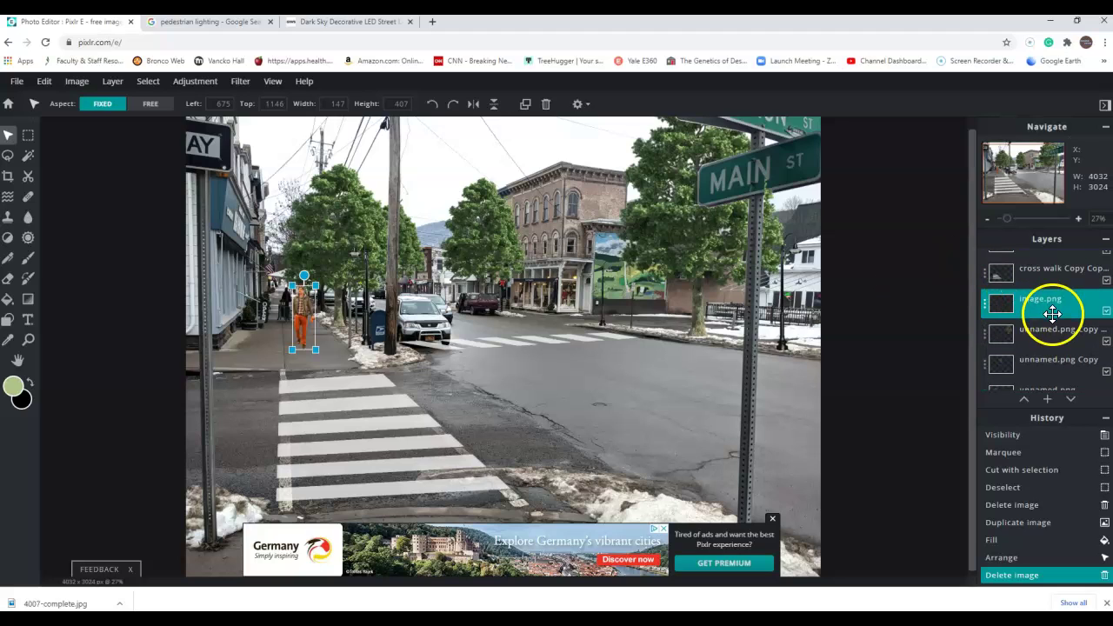
left_click(1043, 302)
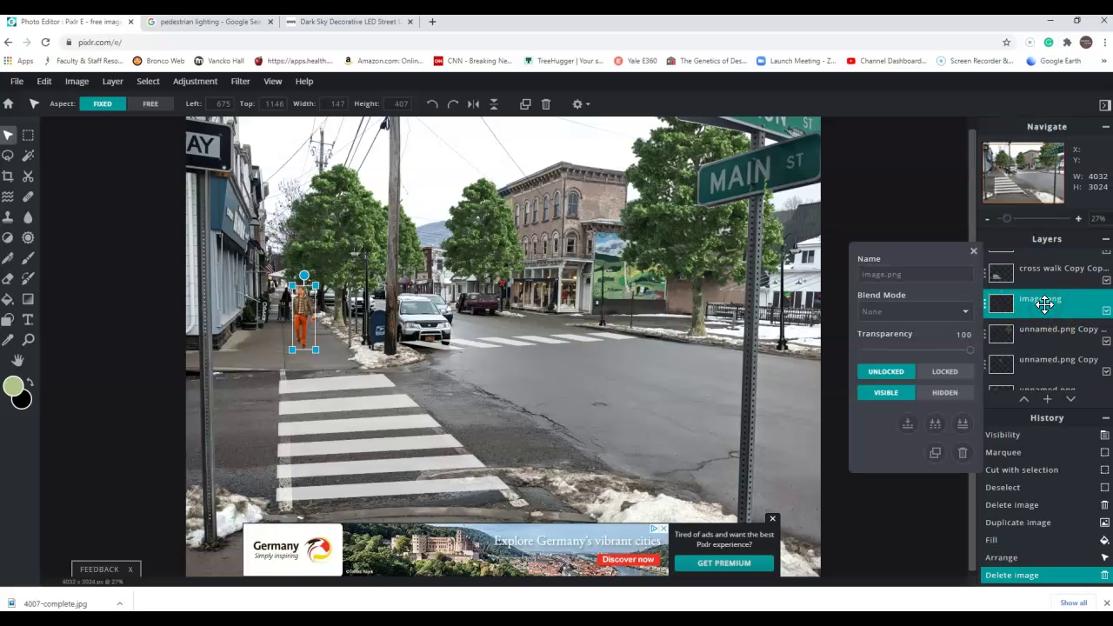
left_click(935, 452)
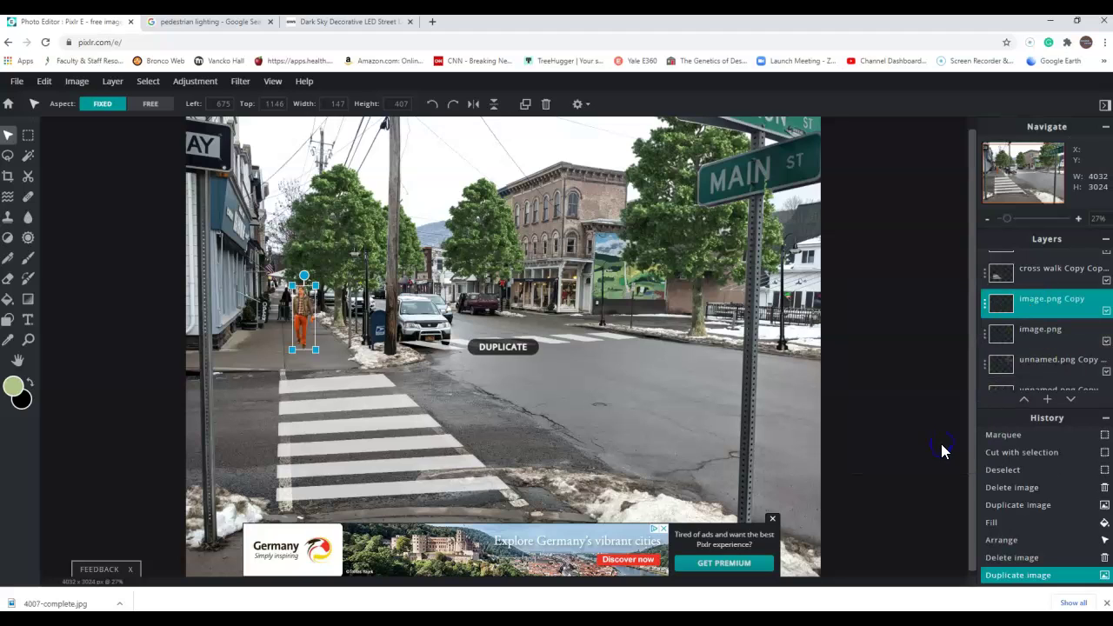
left_click(1039, 305)
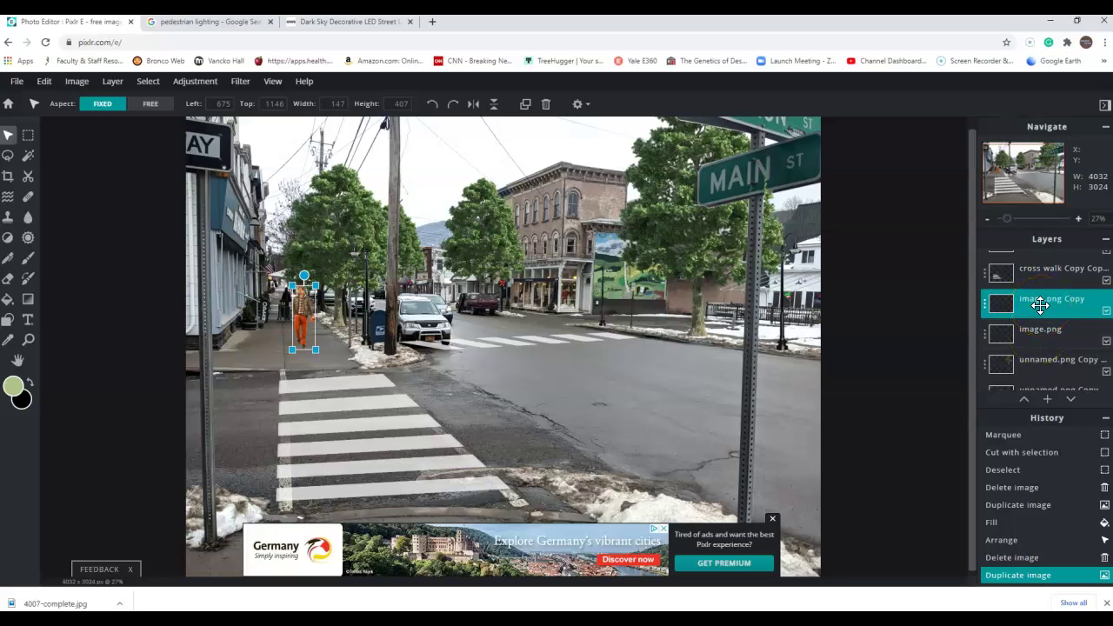
Fill the original image.png layer beneath the copy with black (#000000), with transparency preserved
left_click(1044, 330)
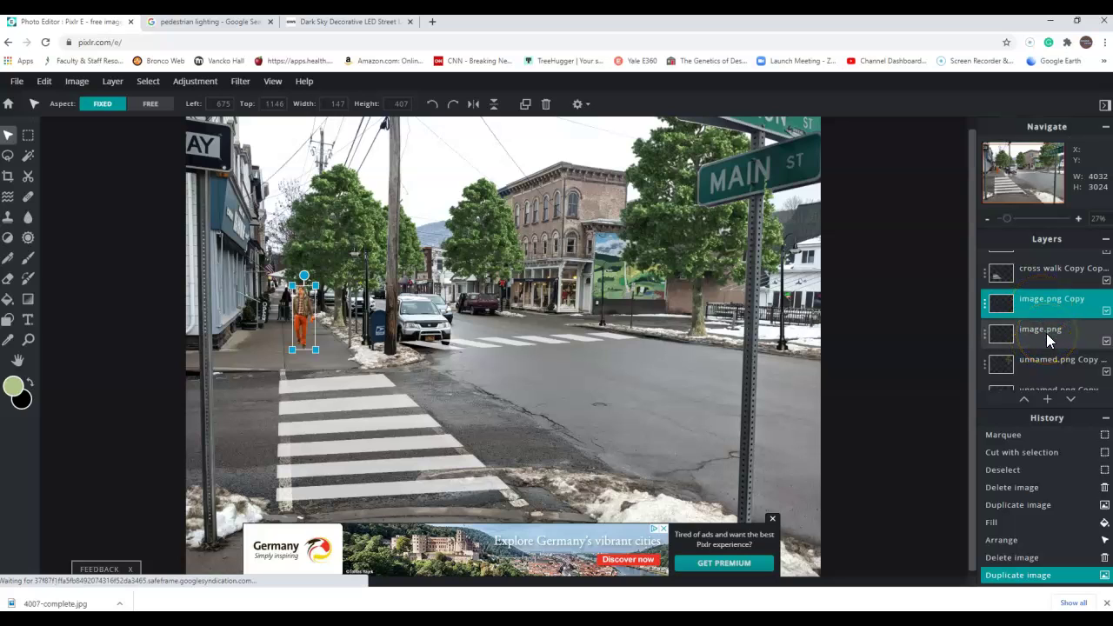
left_click(1046, 333)
left_click(1047, 331)
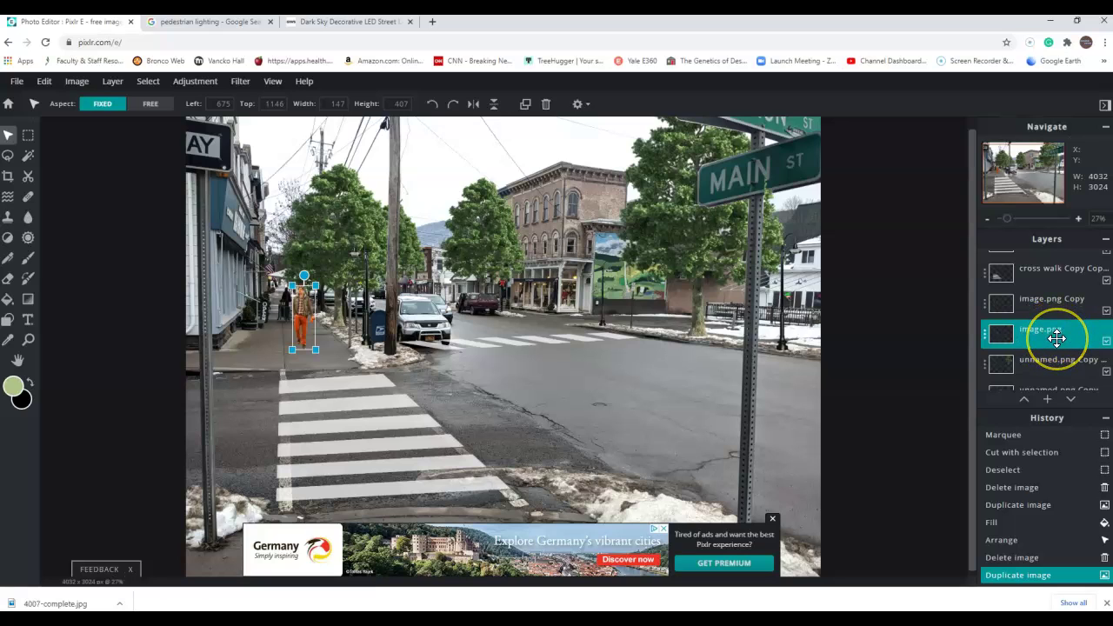
left_click(1033, 331)
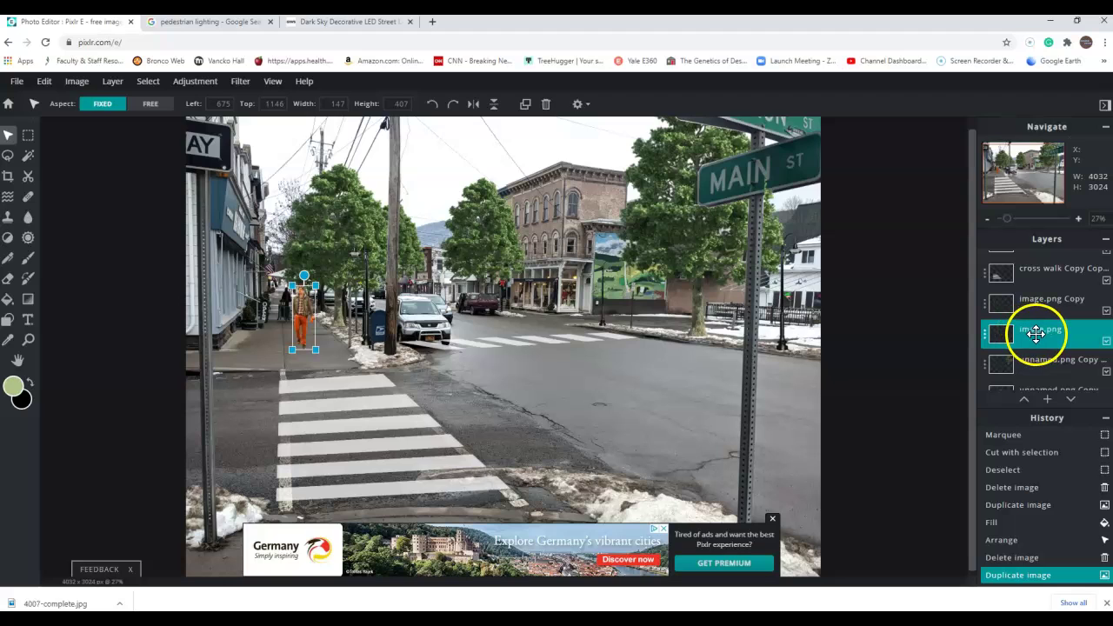
left_click(44, 81)
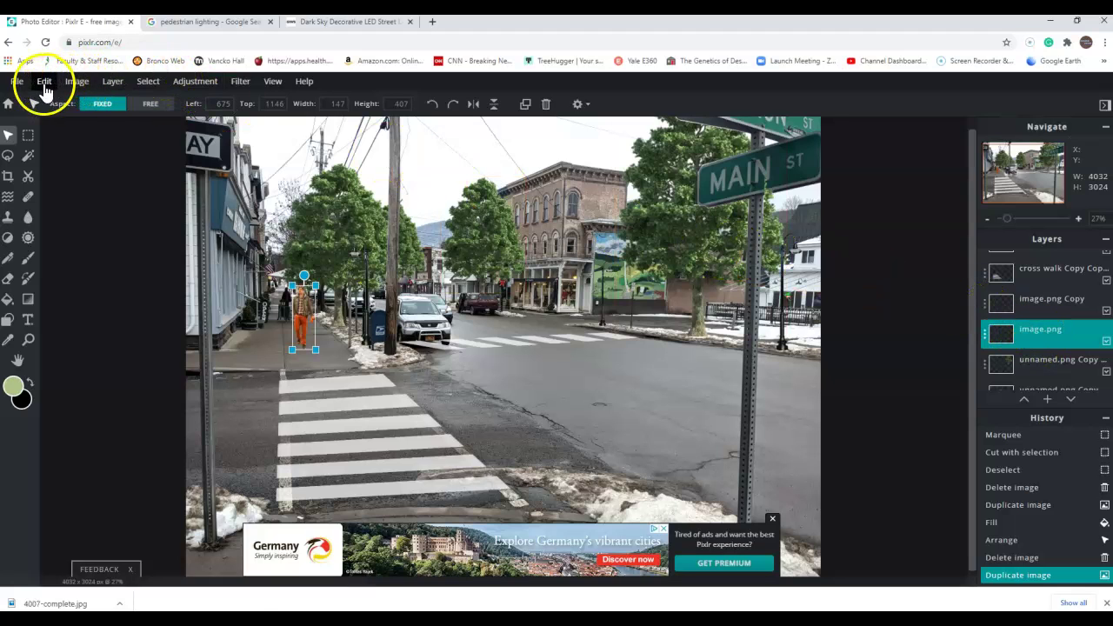
left_click(50, 272)
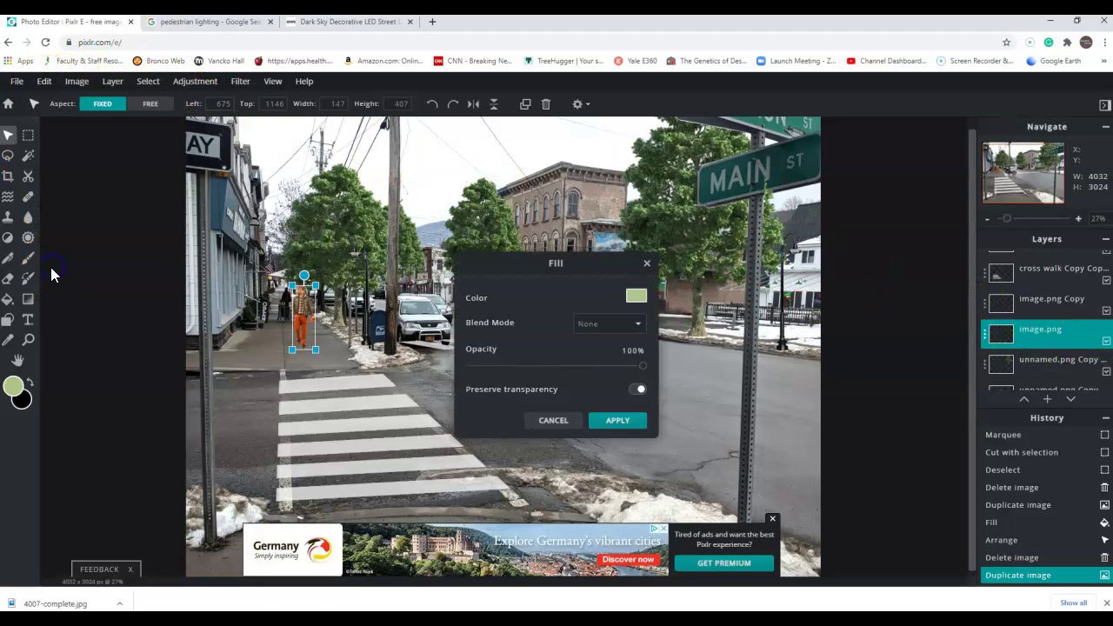
left_click(633, 299)
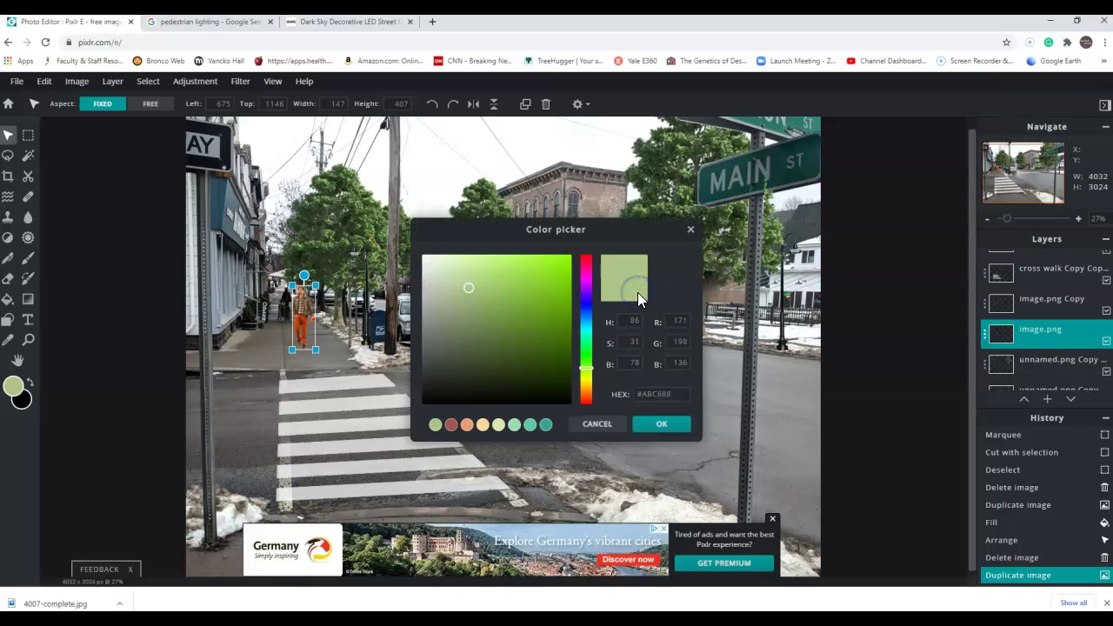
left_click(461, 404)
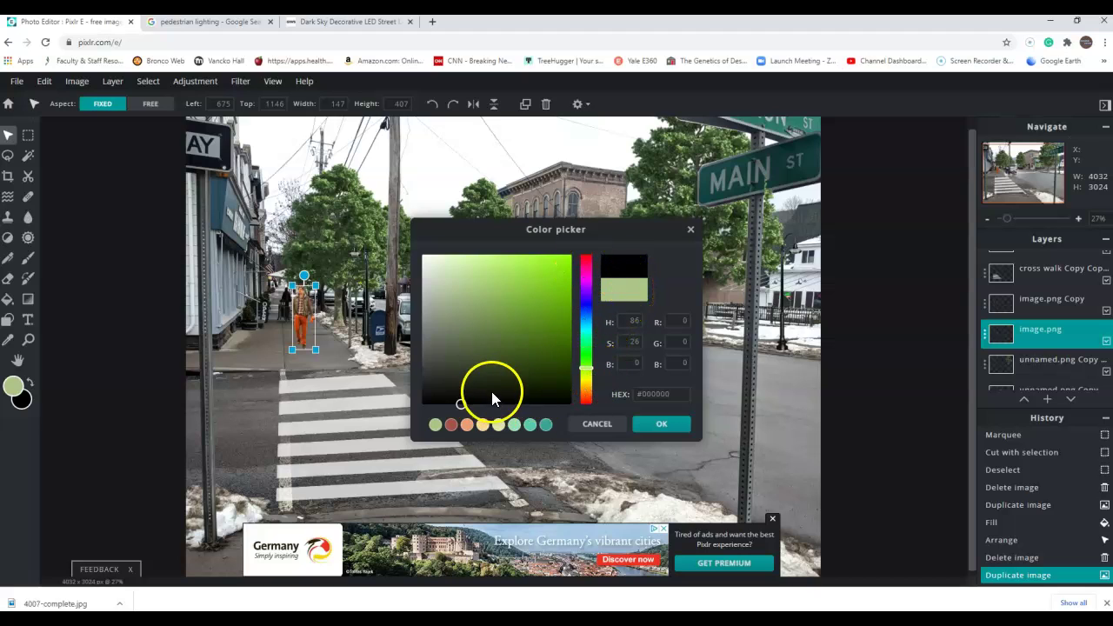
left_click(661, 423)
left_click(618, 423)
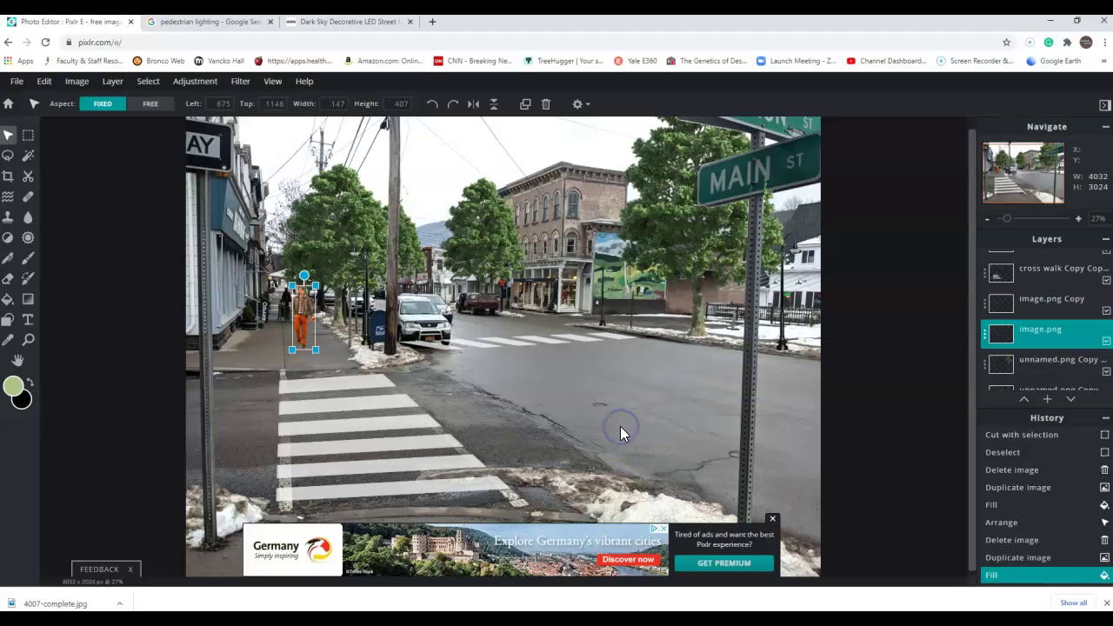
Toggle the image.png Copy layer's visibility to inspect the black silhouette underneath, leaving the copy shown
left_click_drag(293, 316, 314, 306)
left_click(1105, 310)
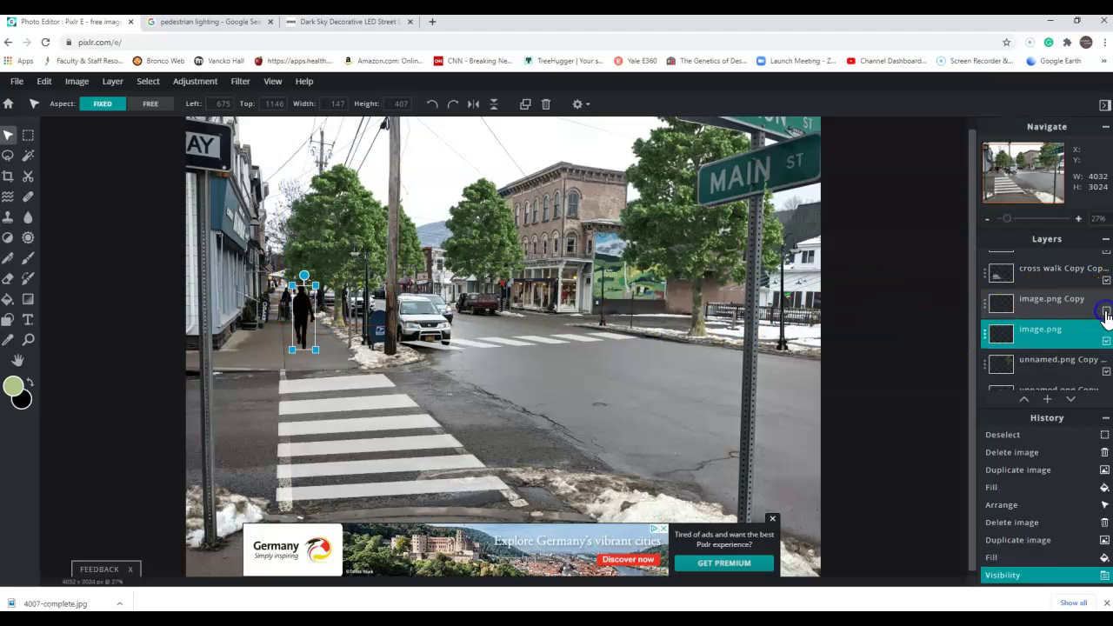
left_click(1106, 310)
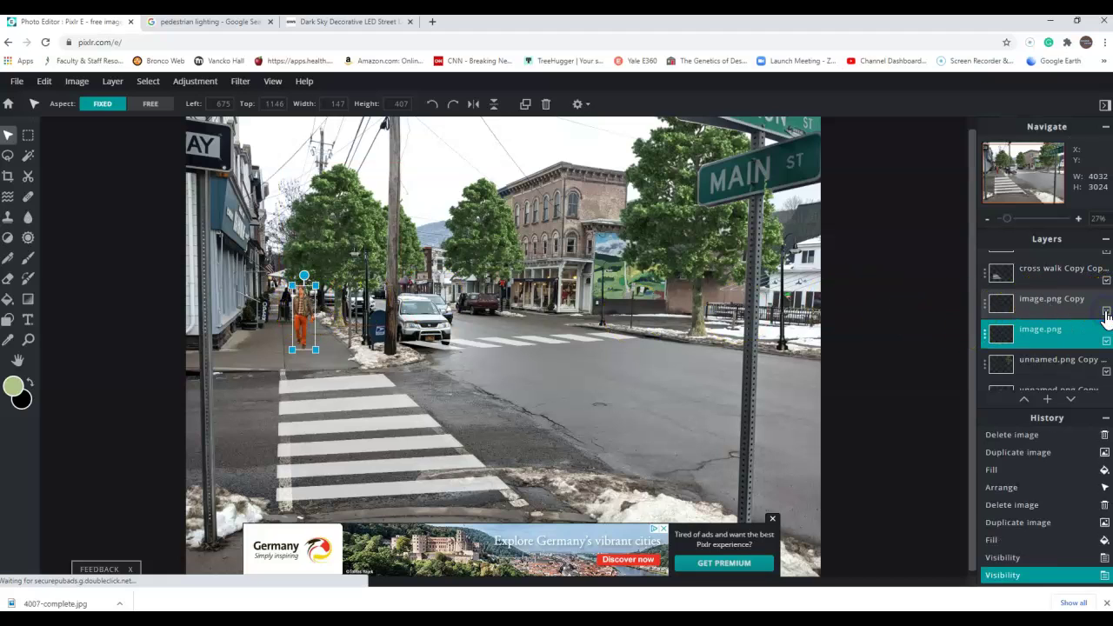
left_click(1105, 310)
left_click(1106, 310)
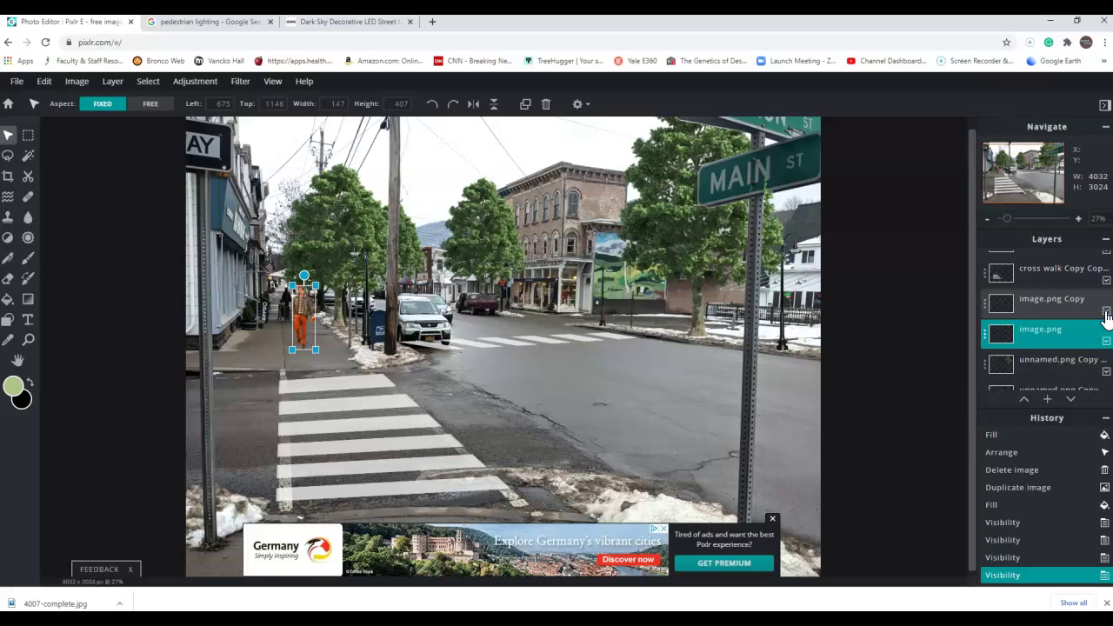
left_click(1106, 311)
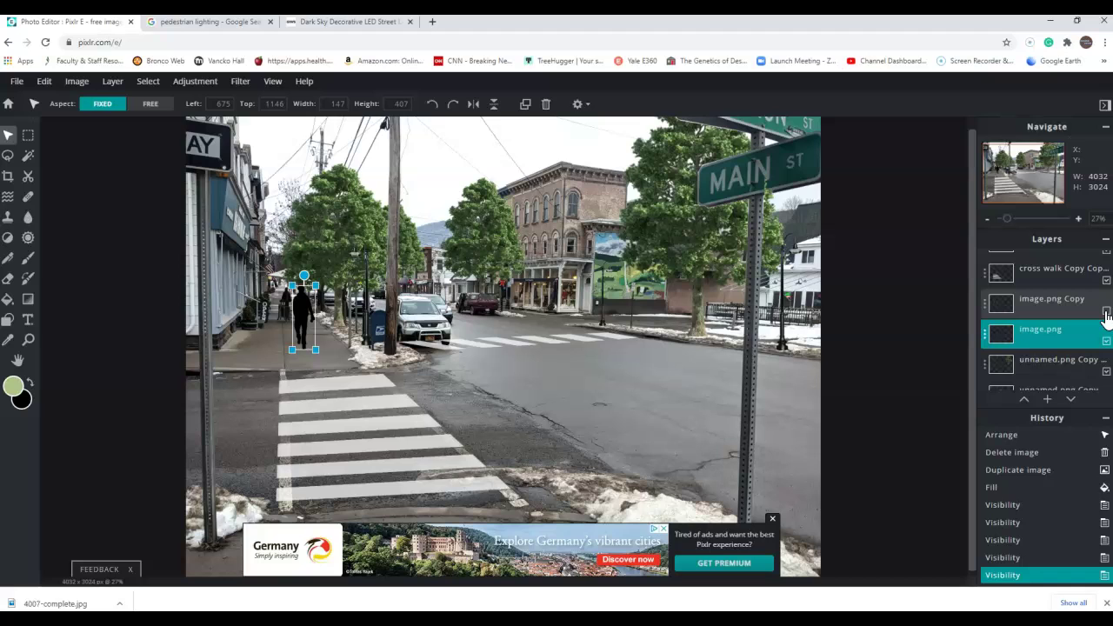
left_click(1105, 312)
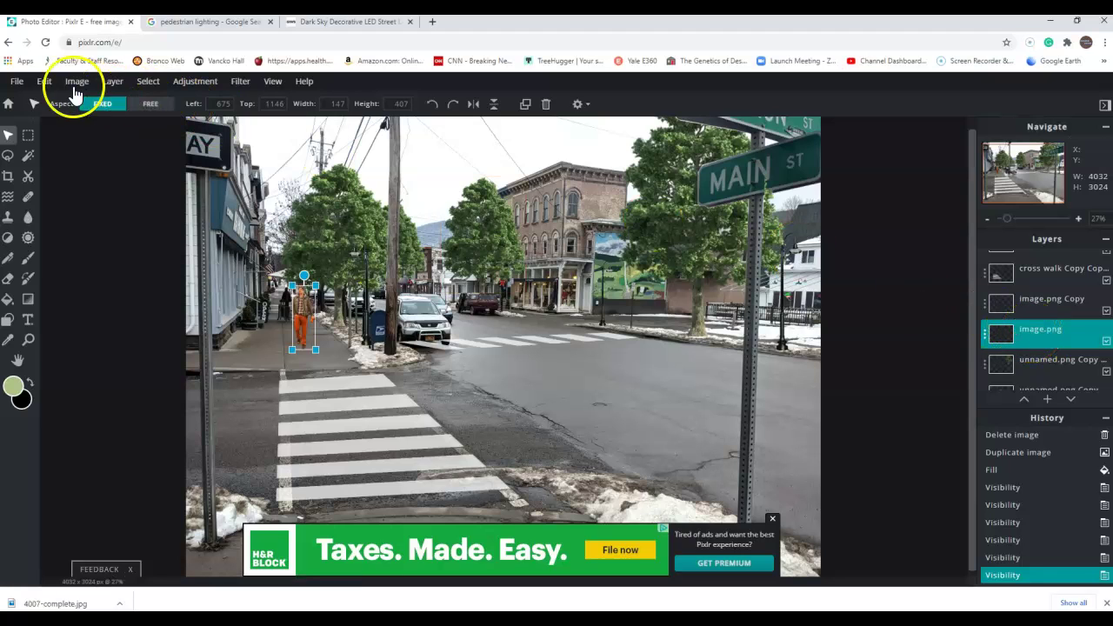
Free distort the black silhouette into a flattened, downward-flipped shadow about 185 by 123 px at the pedestrian's feet, apply it and deselect
left_click(43, 84)
left_click(42, 86)
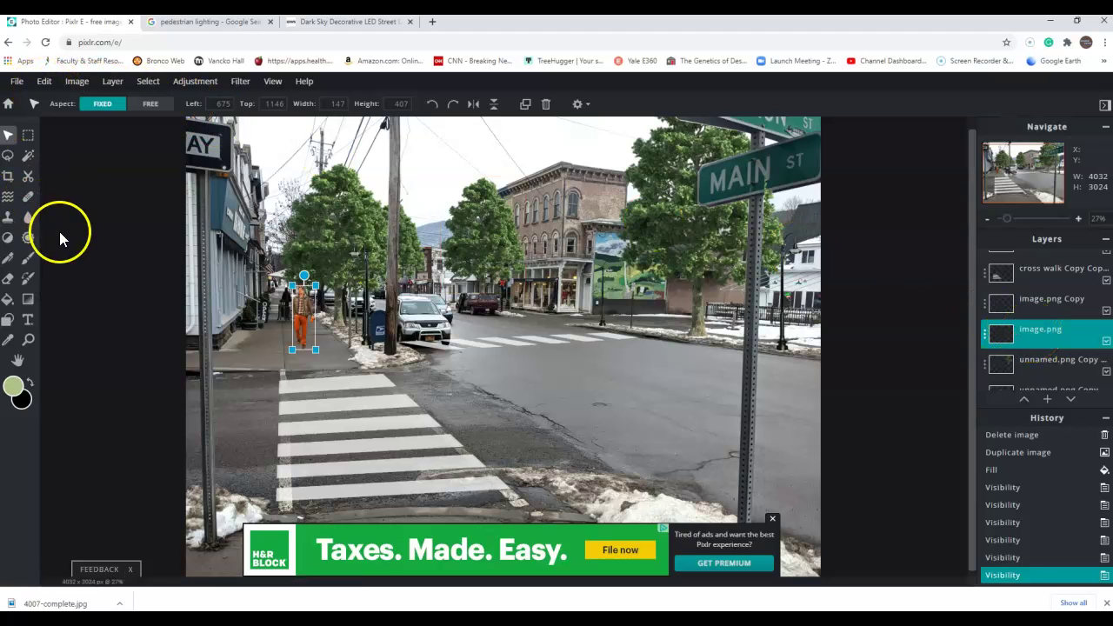
left_click(42, 82)
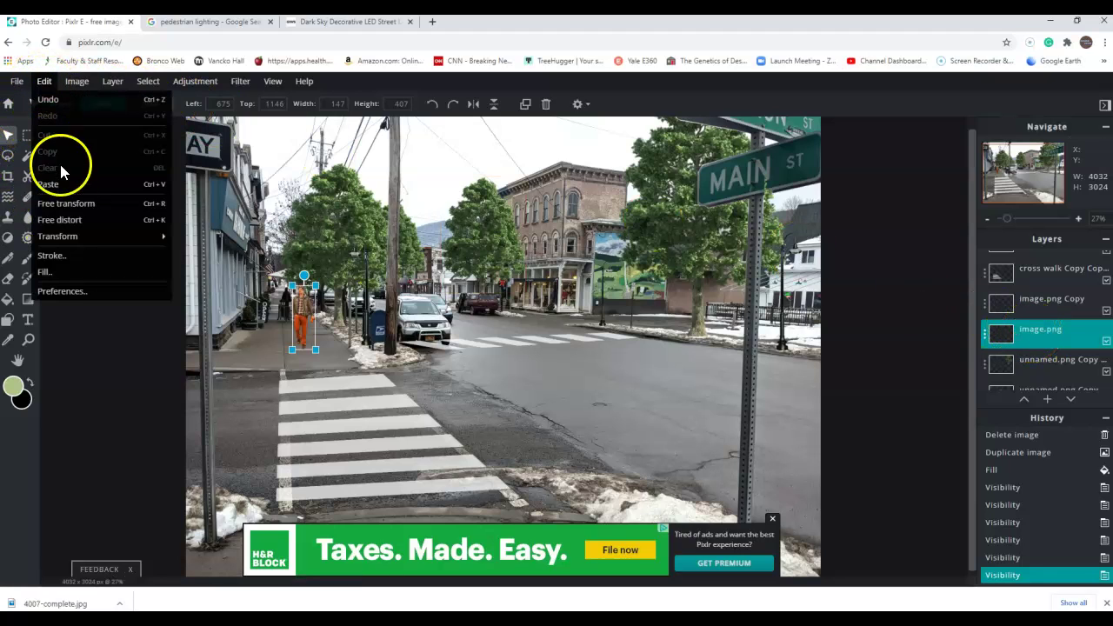
left_click(67, 220)
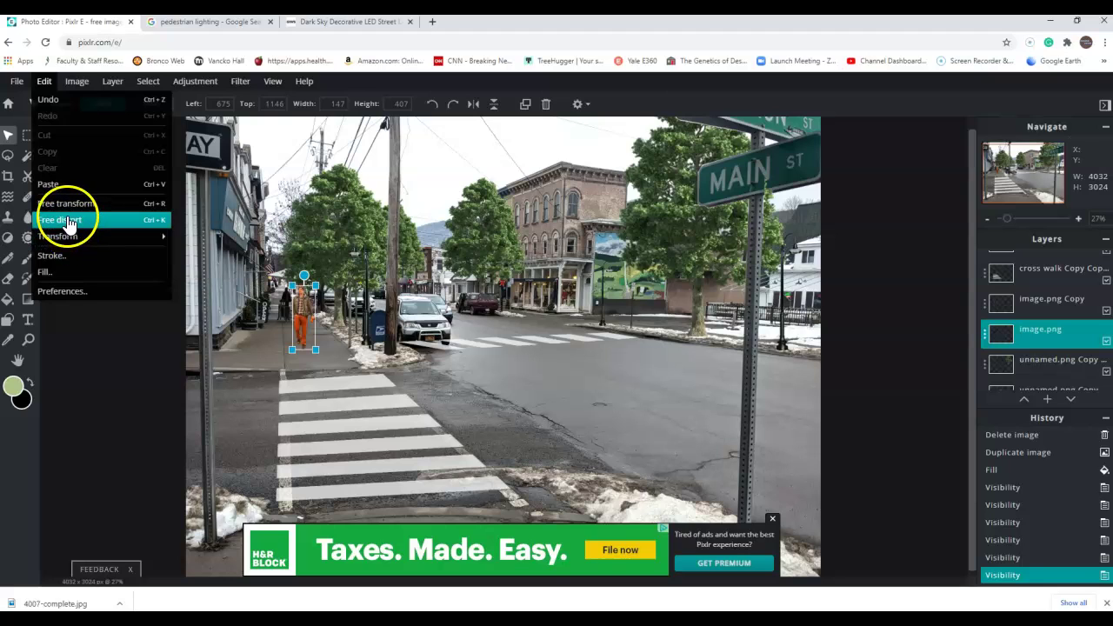
left_click_drag(315, 285, 316, 384)
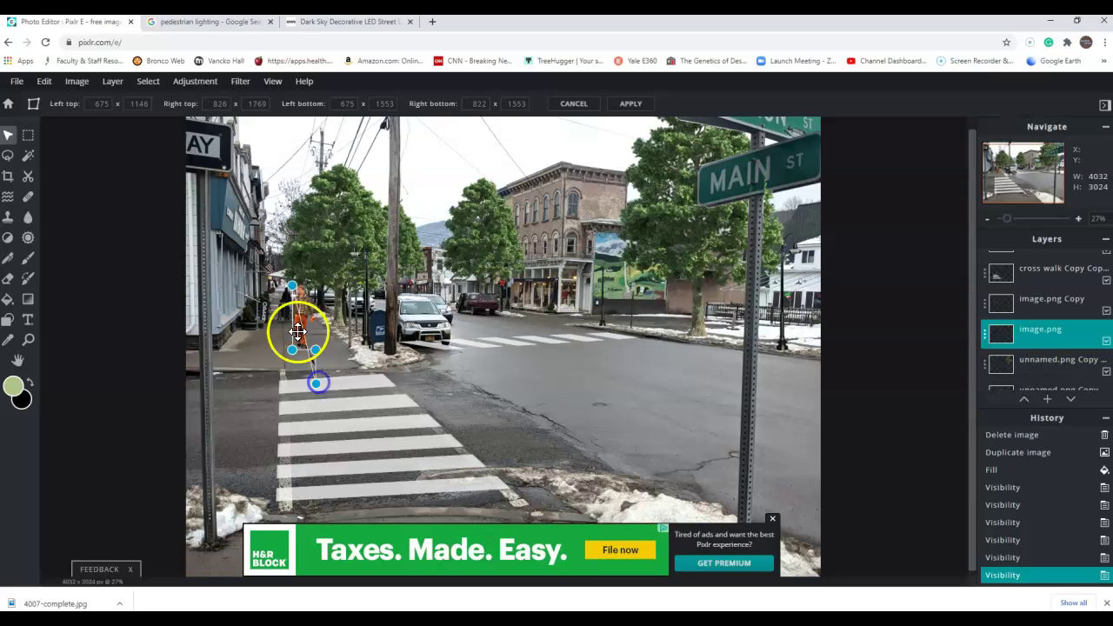
left_click_drag(292, 287, 284, 375)
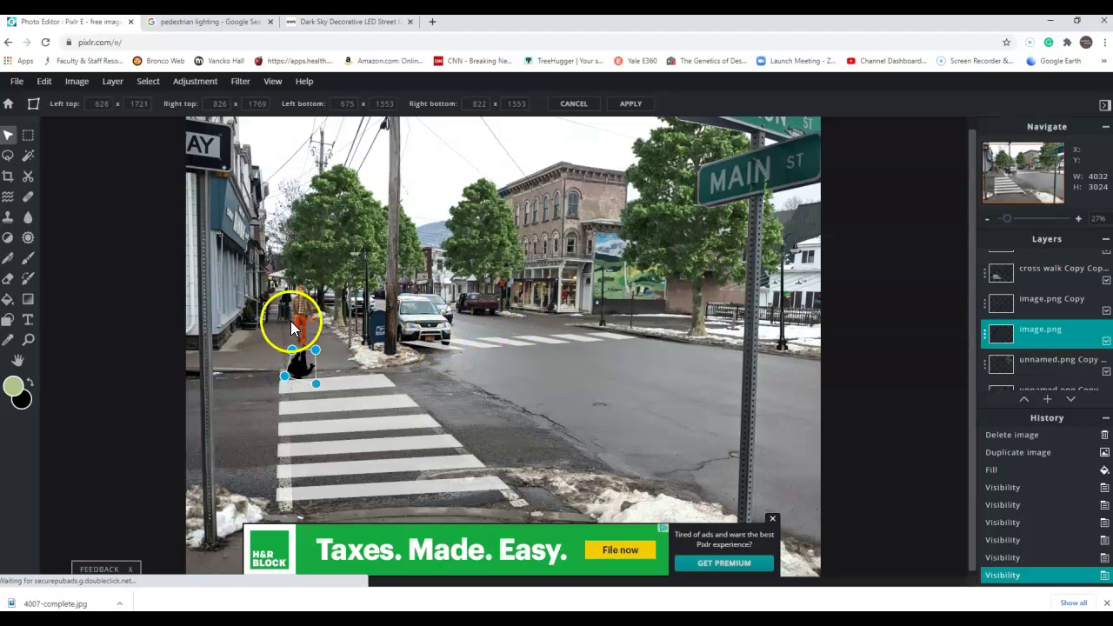
mouse_move(301, 363)
left_mouse_down()
mouse_move(316, 365)
mouse_move(290, 355)
mouse_move(298, 349)
left_mouse_up()
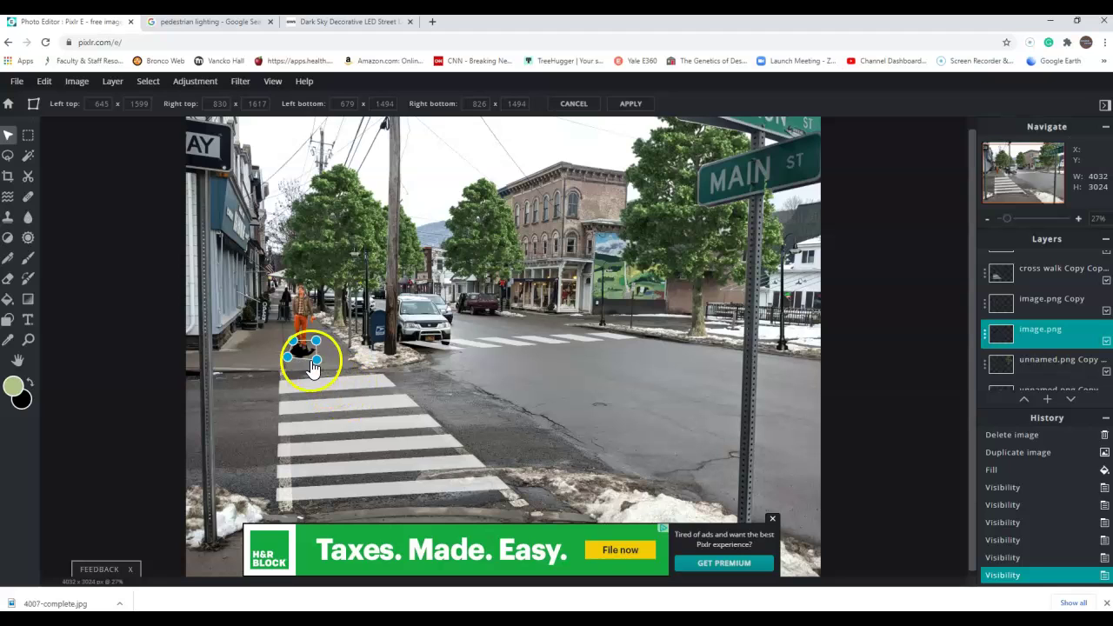
key("Return")
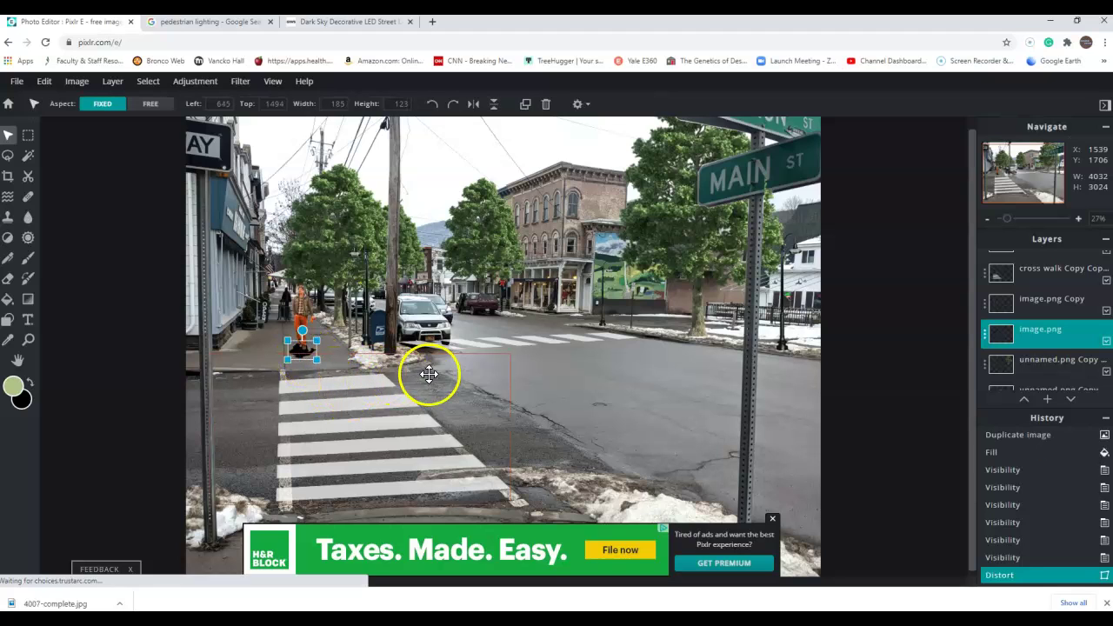
left_click(76, 165)
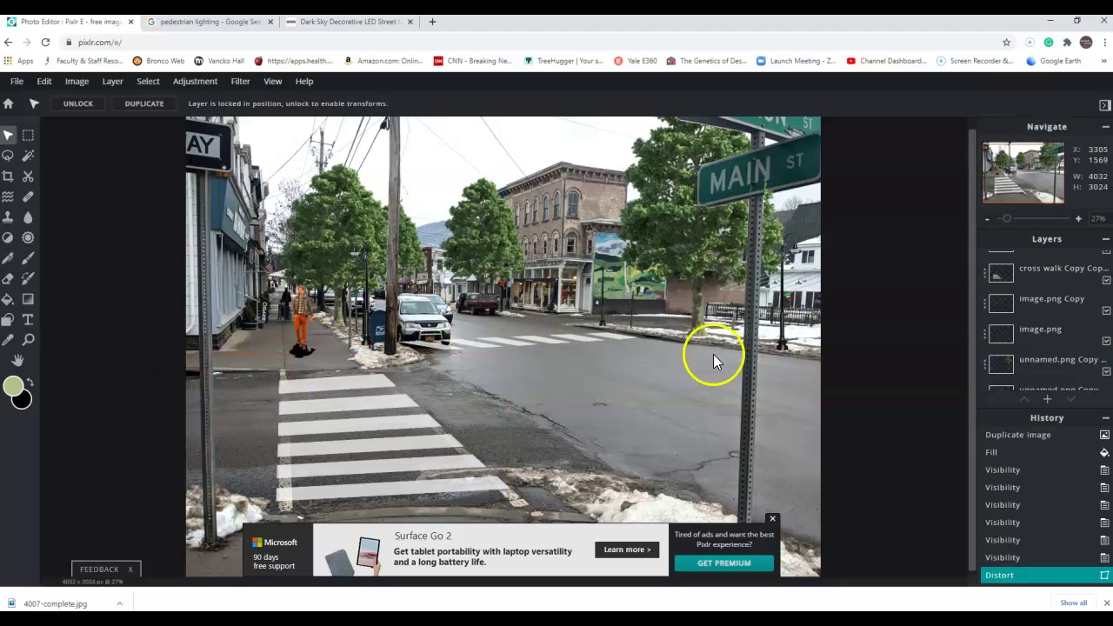
Set the transparency of the image.png shadow layer to 55 and deselect it
scroll(1041, 339, "down", 3)
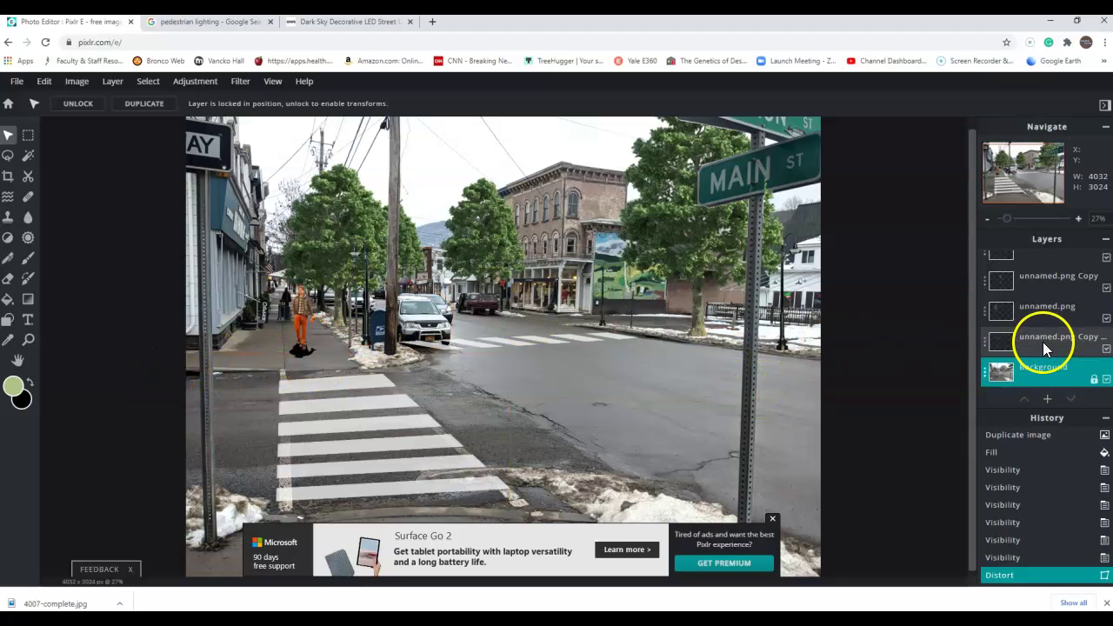
scroll(1043, 348, "up", 4)
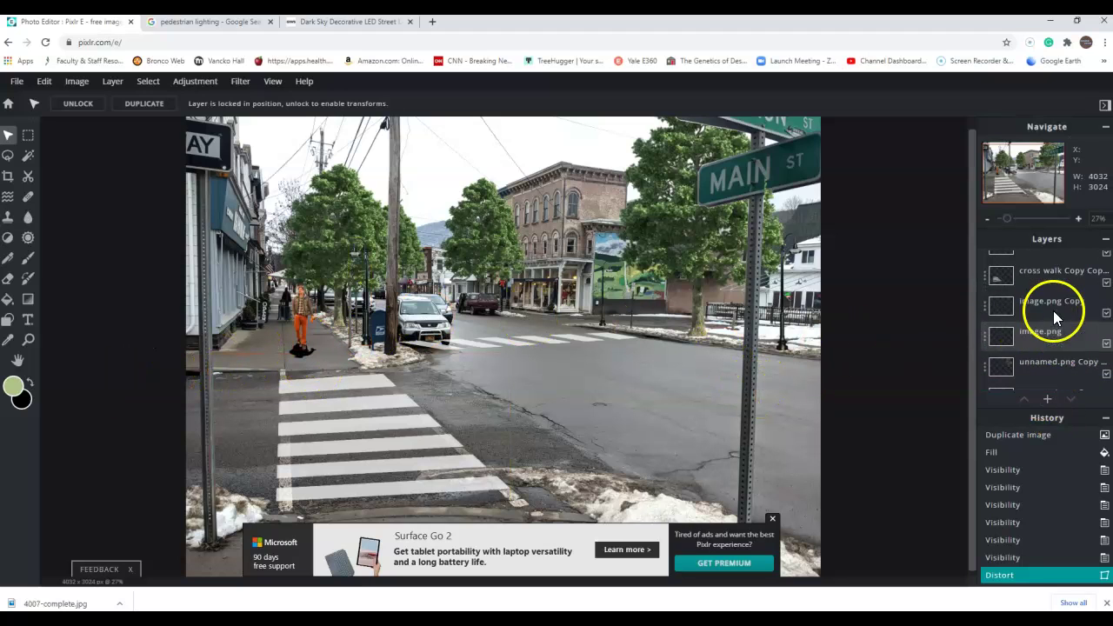
left_click(293, 351)
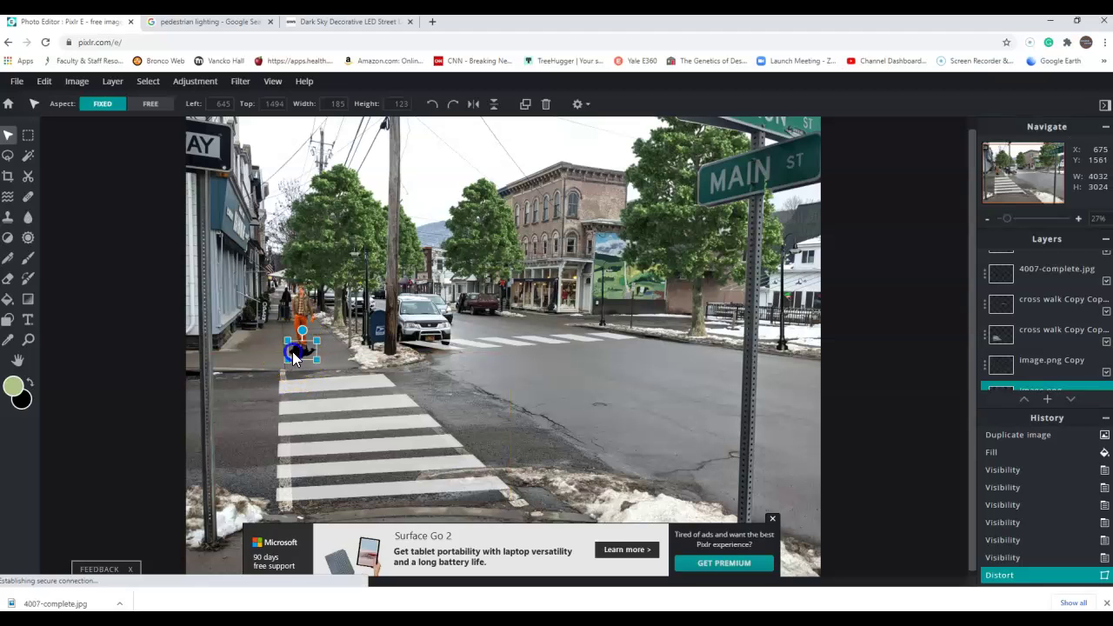
scroll(1037, 330, "down", 1)
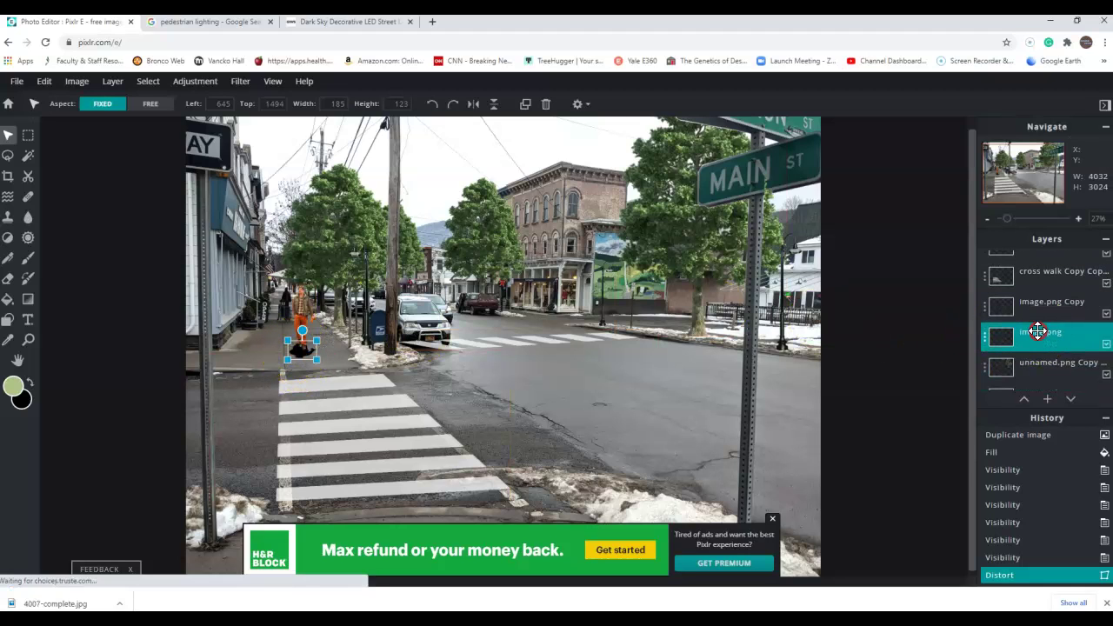
left_click(1038, 332)
left_click_drag(971, 351, 922, 354)
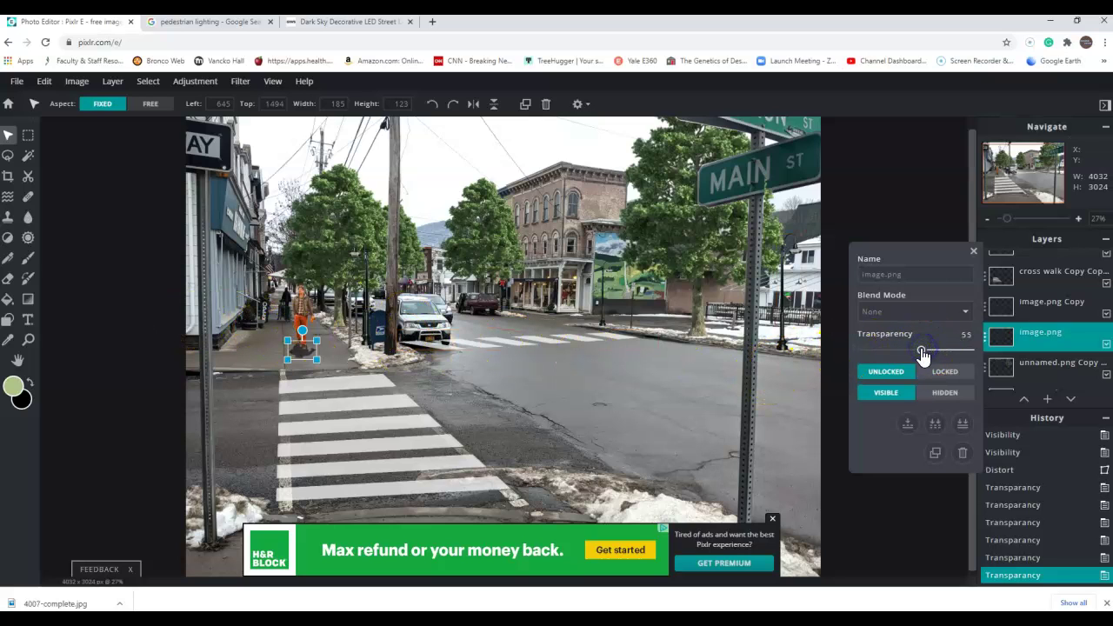
left_click(105, 237)
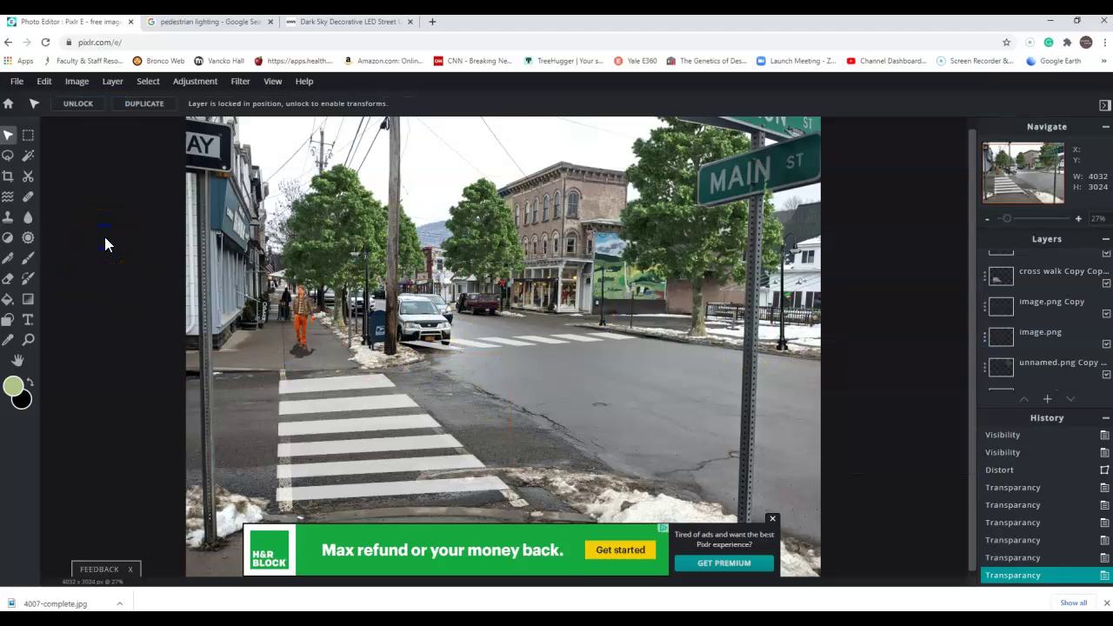
Review which adjustments, filters and blend modes are available for the pedestrian's shadow layer, leaving its settings as they are
left_click(300, 351)
left_click(193, 143)
left_click(190, 81)
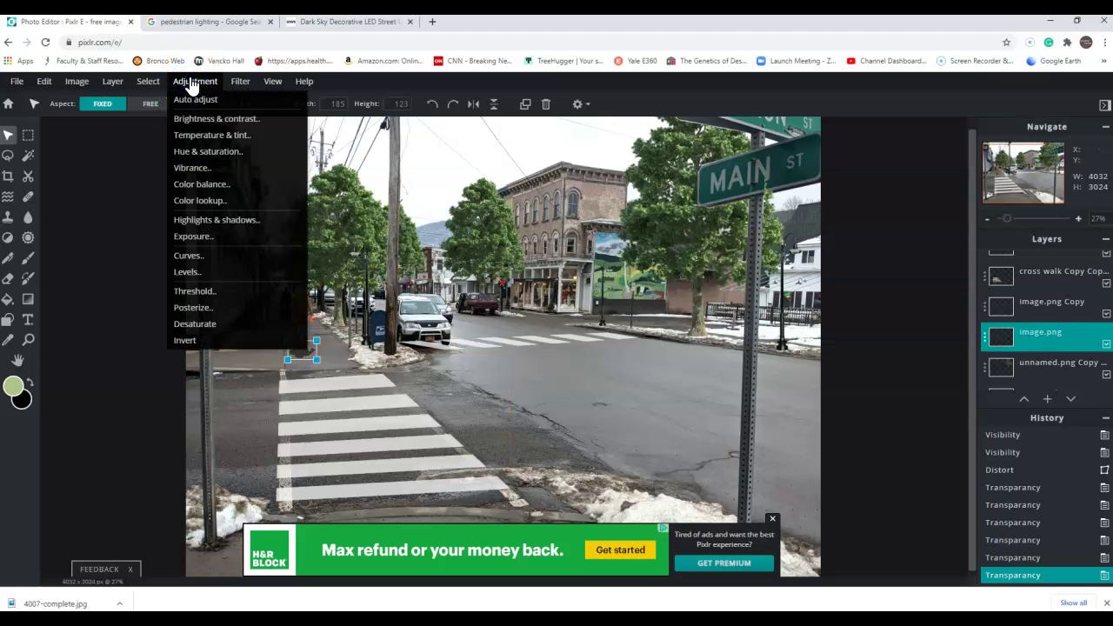
left_click(239, 80)
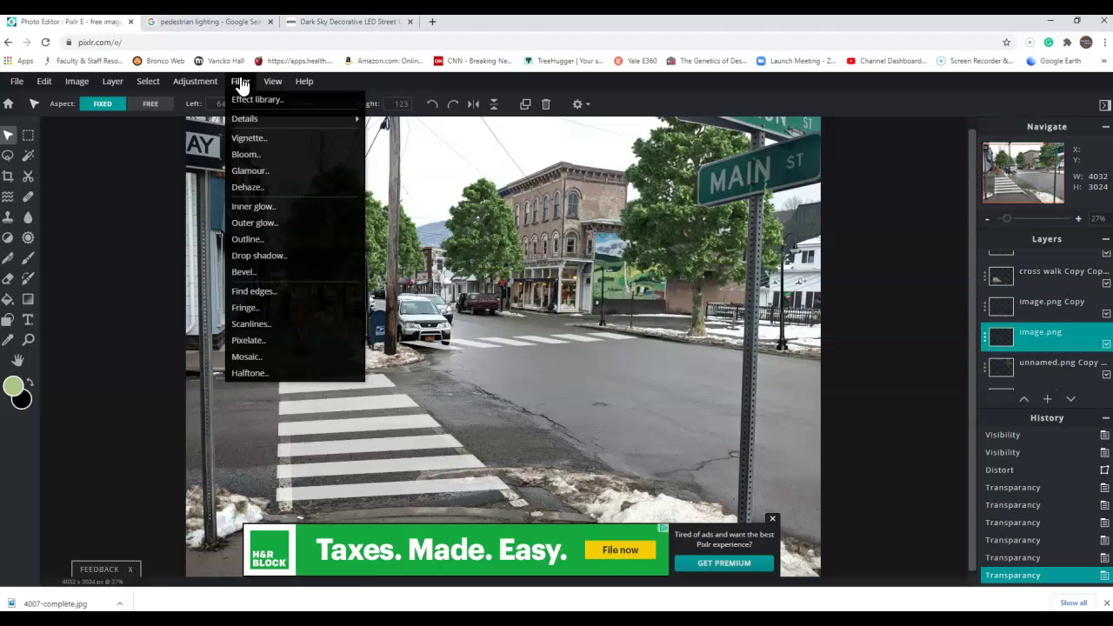
left_click(264, 82)
left_click(200, 84)
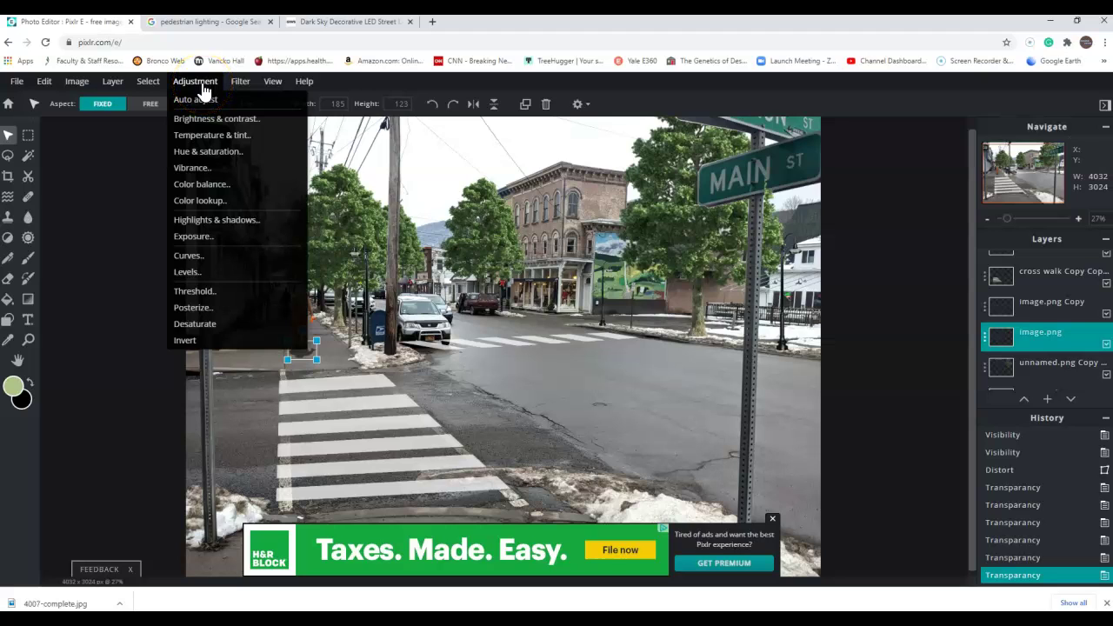
left_click(1028, 330)
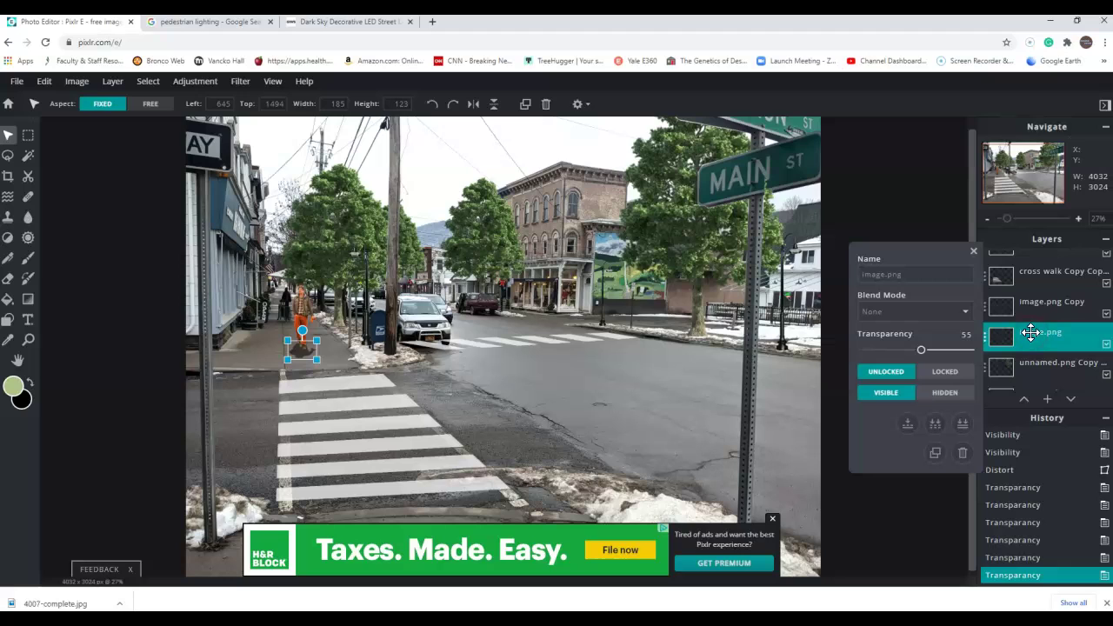
left_click(965, 312)
left_click(957, 321)
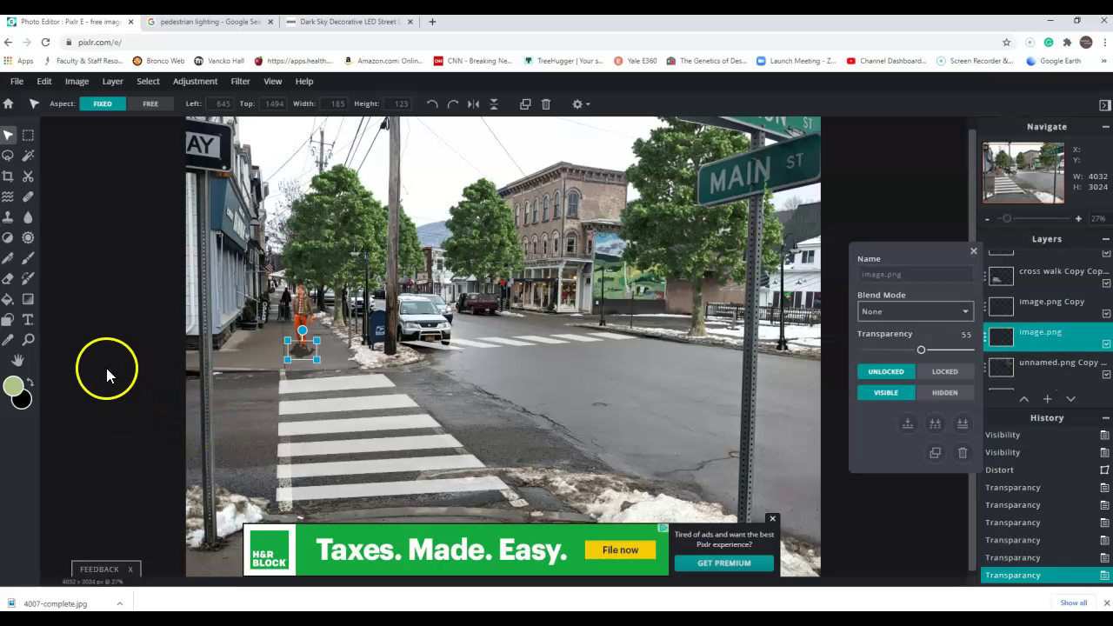
left_click(882, 204)
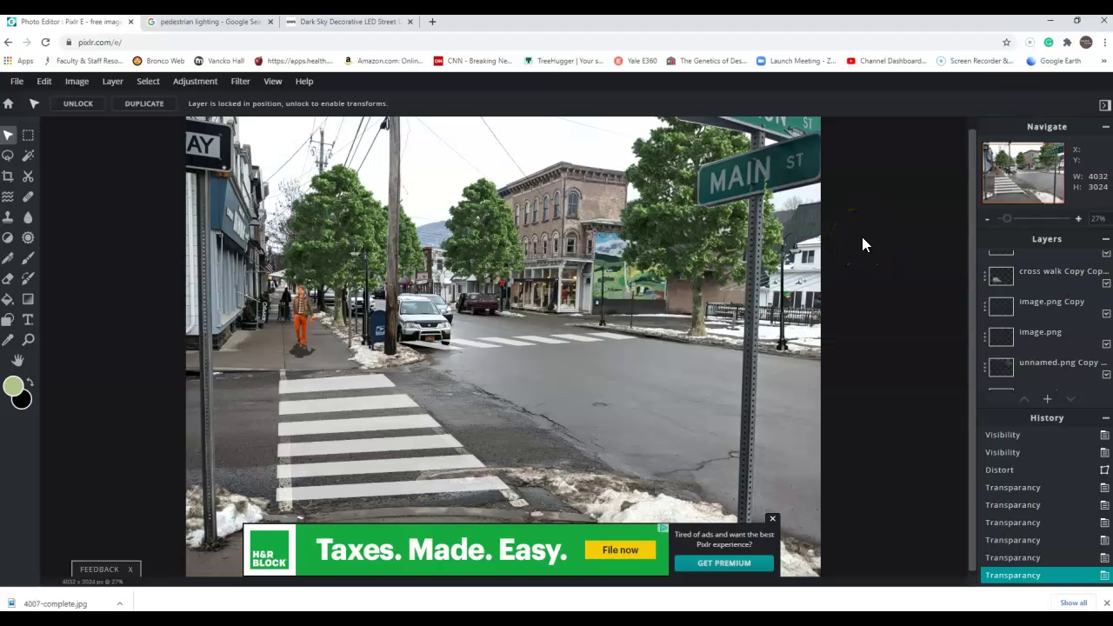
Duplicate the layer of the large tree behind the Main St sign
left_click_drag(676, 275, 666, 241)
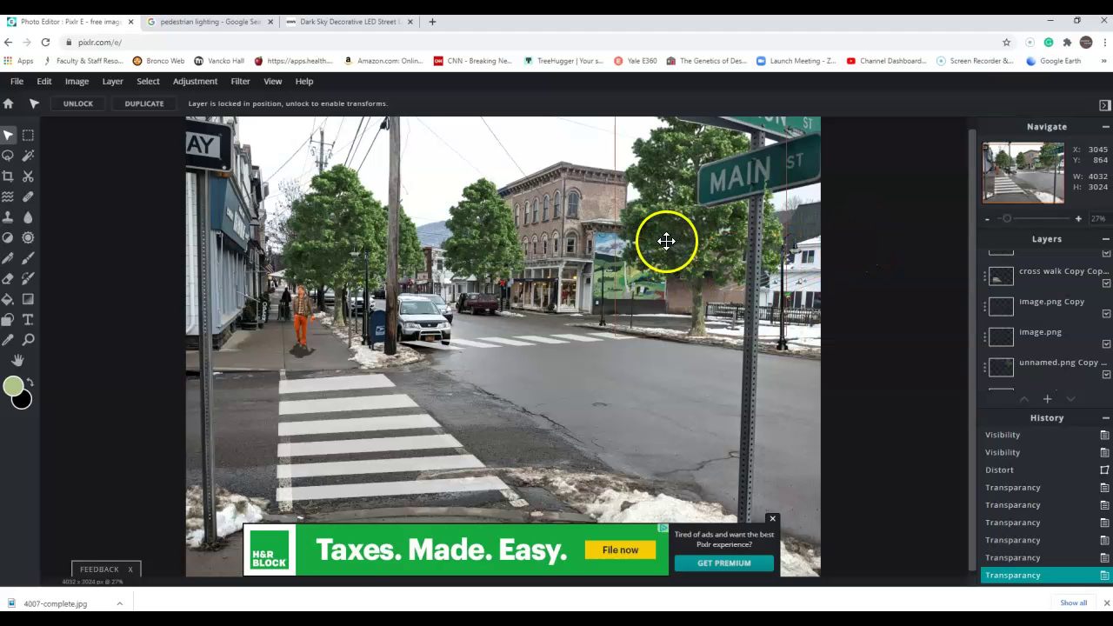
left_click(616, 268)
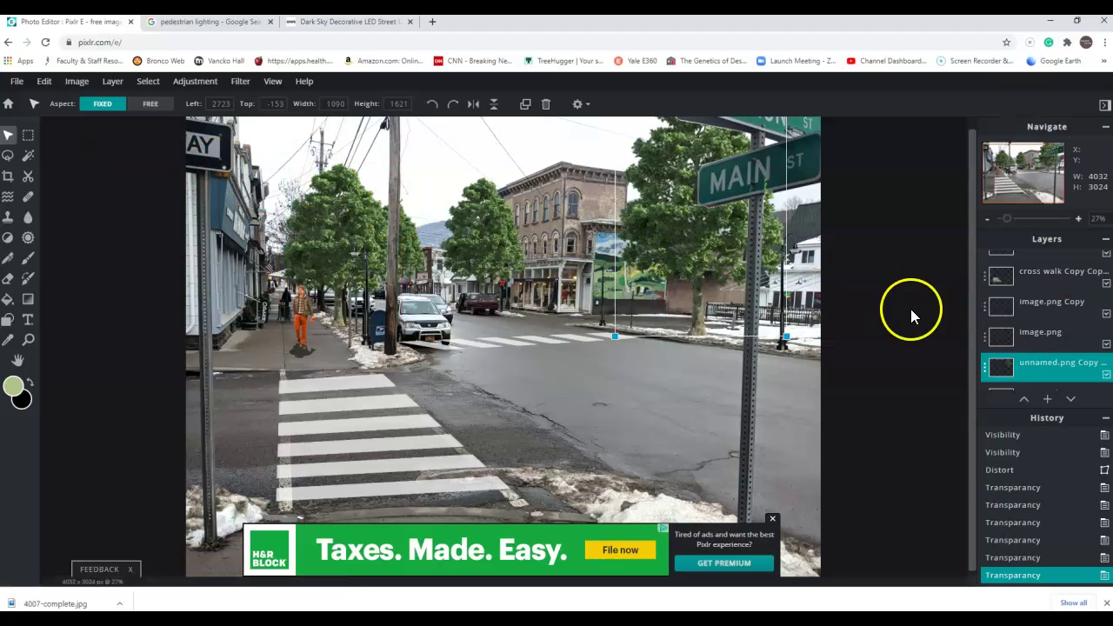
left_click(1037, 361)
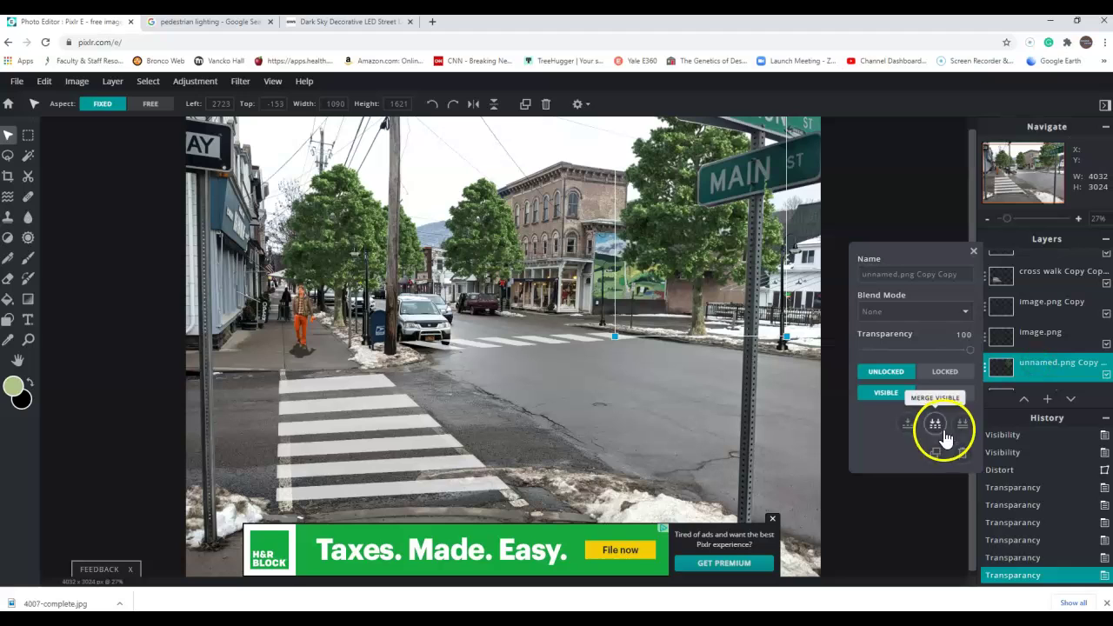
left_click(937, 456)
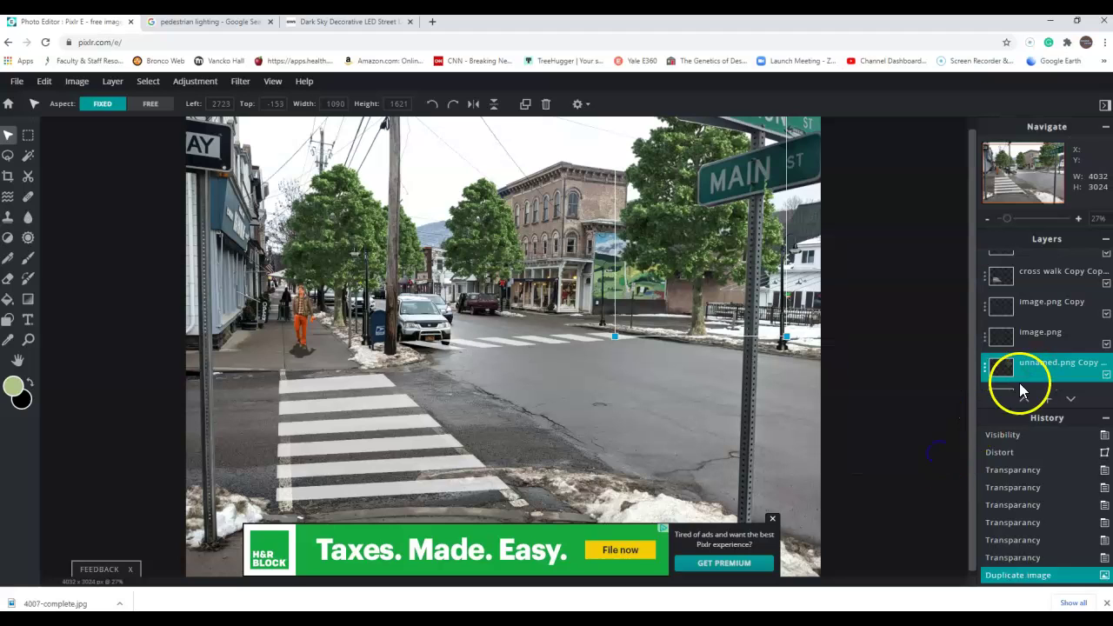
Fill the lower of the two large-tree layers with black at 100% opacity, with transparency preserved
scroll(1035, 357, "down", 3)
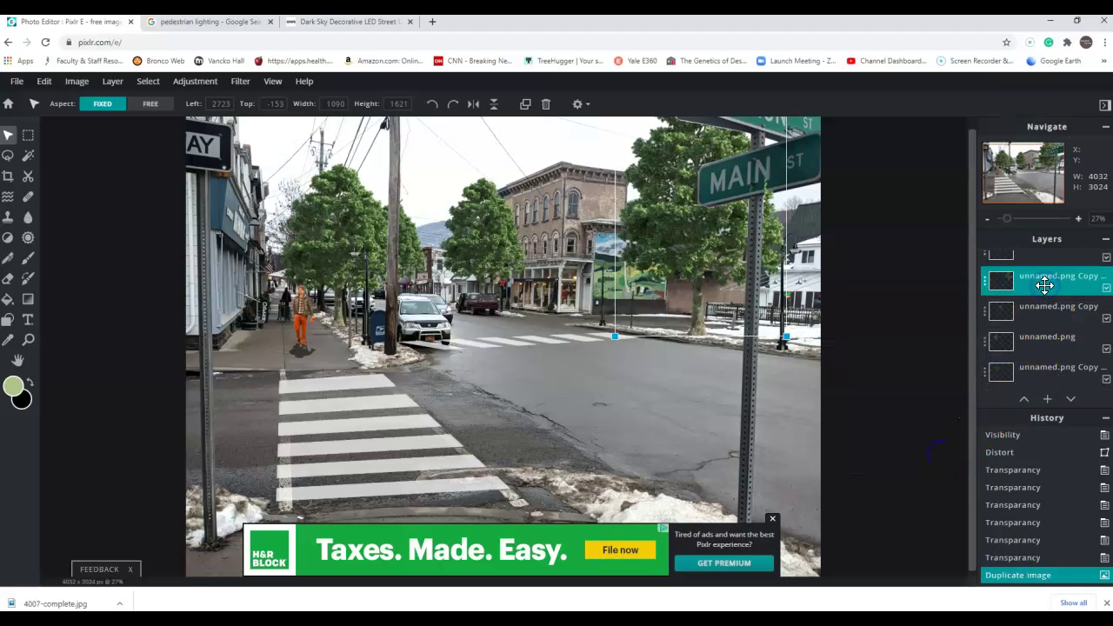
left_click(44, 81)
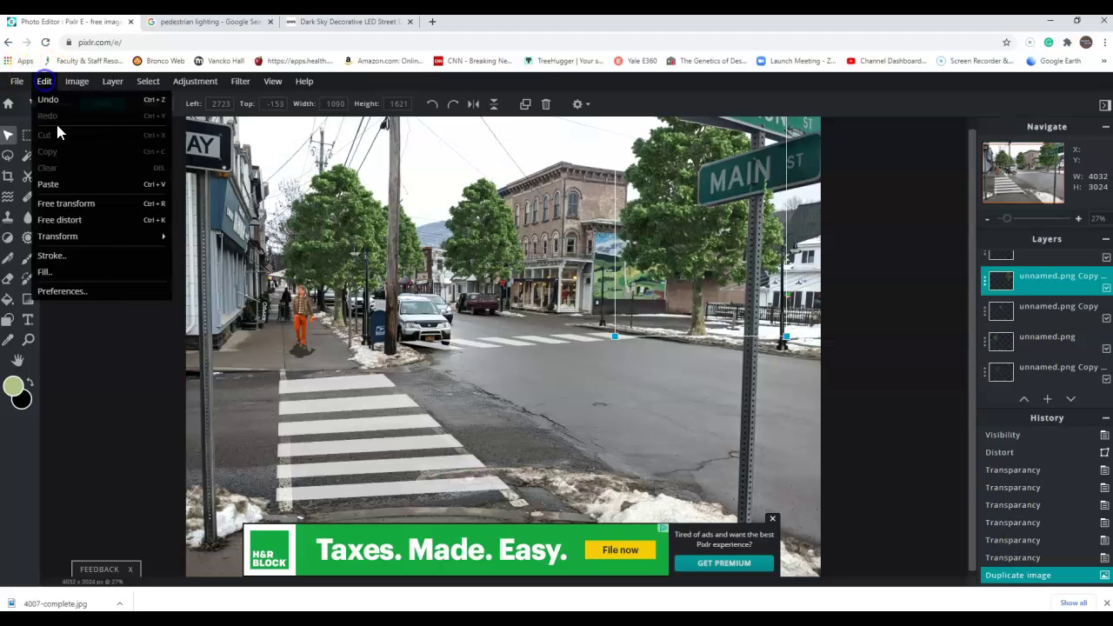
left_click(89, 274)
left_click(647, 297)
left_click_drag(477, 383, 479, 423)
left_click(653, 424)
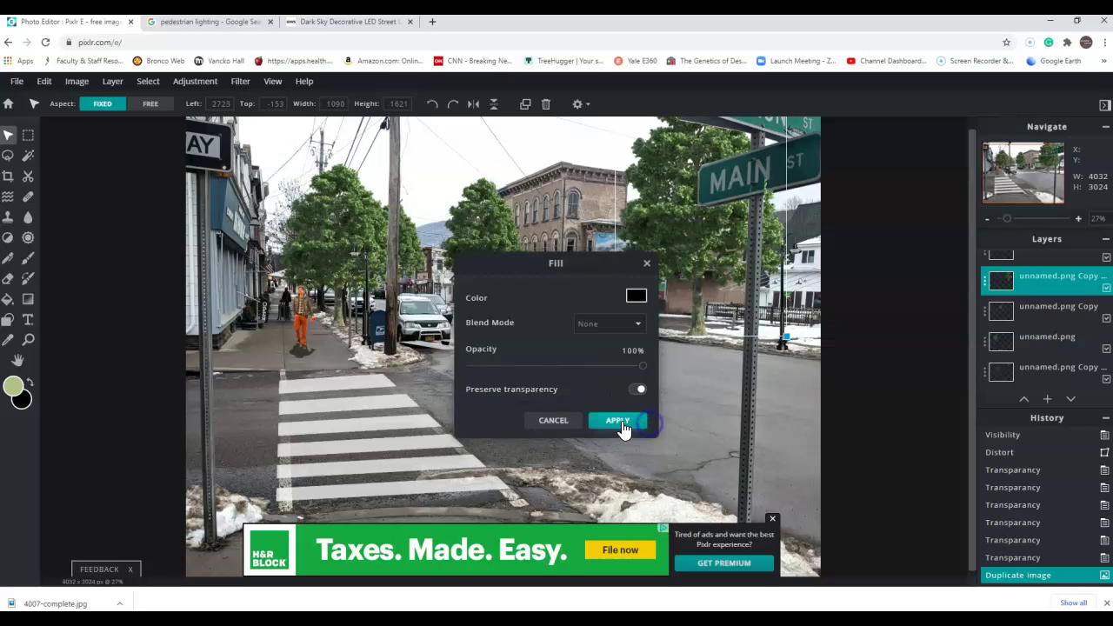
left_click(619, 422)
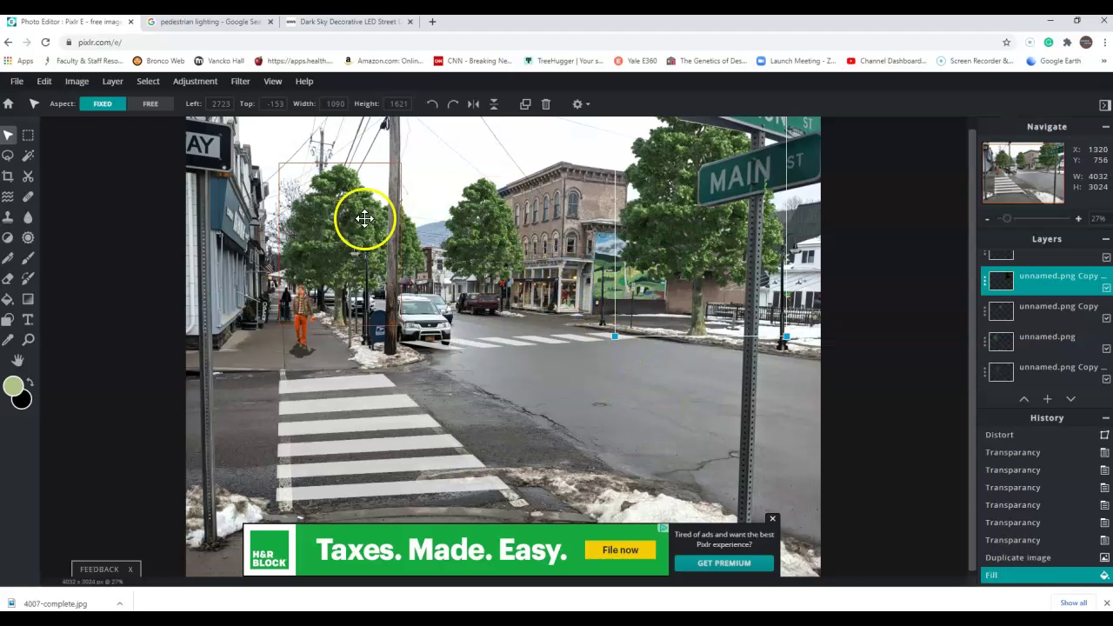
Free distort the black tree silhouette into a flattened, downward-flipped shadow about 1272 by 231 px at the trunk's base and apply it
left_click(45, 81)
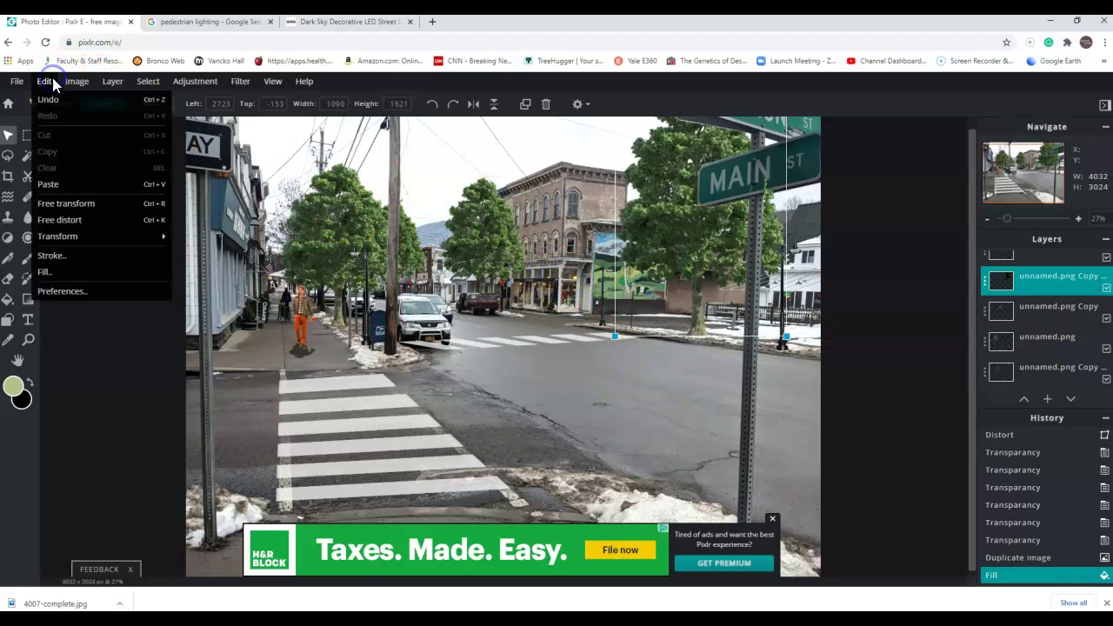
mouse_move(76, 239)
left_click(69, 219)
scroll(752, 195, "up", 3)
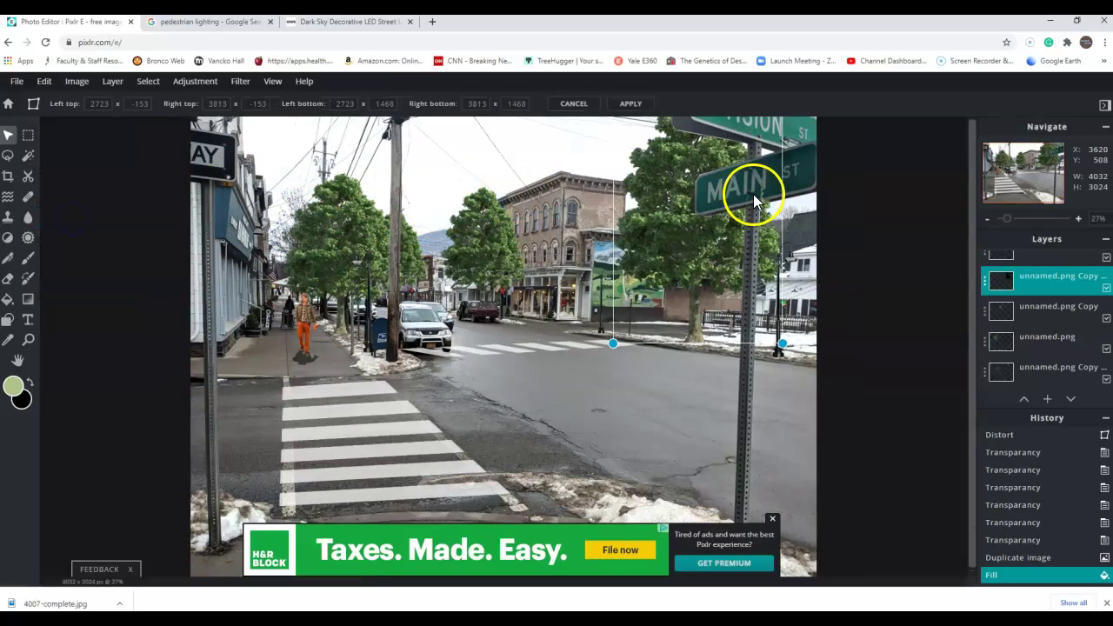
scroll(755, 196, "down", 3)
scroll(695, 195, "up", 1)
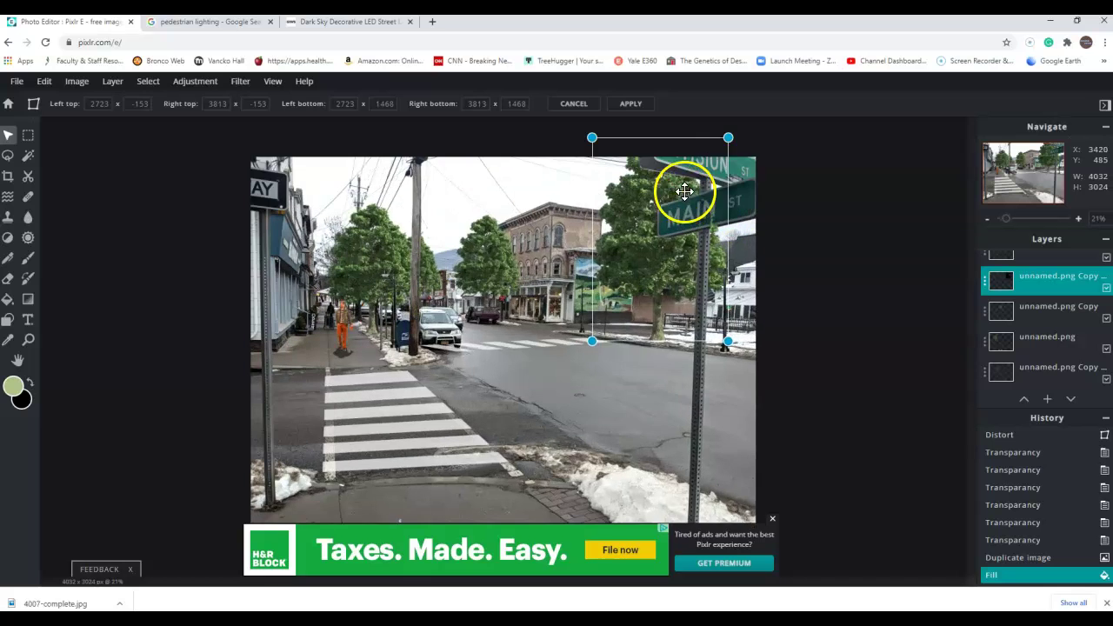
left_click_drag(728, 139, 712, 350)
left_click_drag(592, 139, 612, 370)
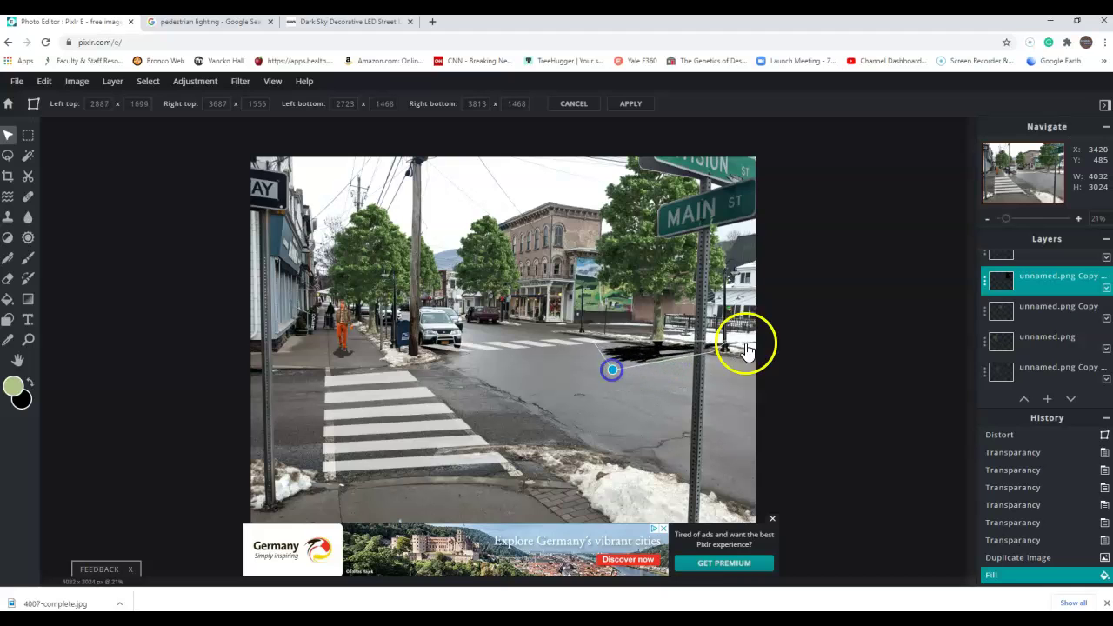
left_click_drag(721, 350, 750, 365)
left_click_drag(652, 352, 654, 348)
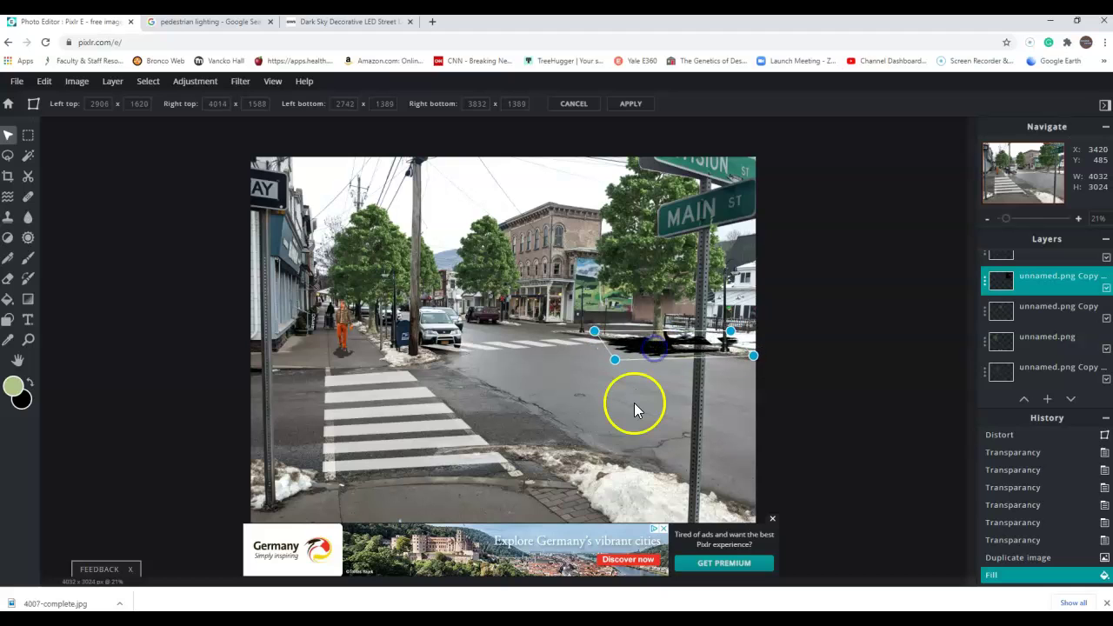
key("Return")
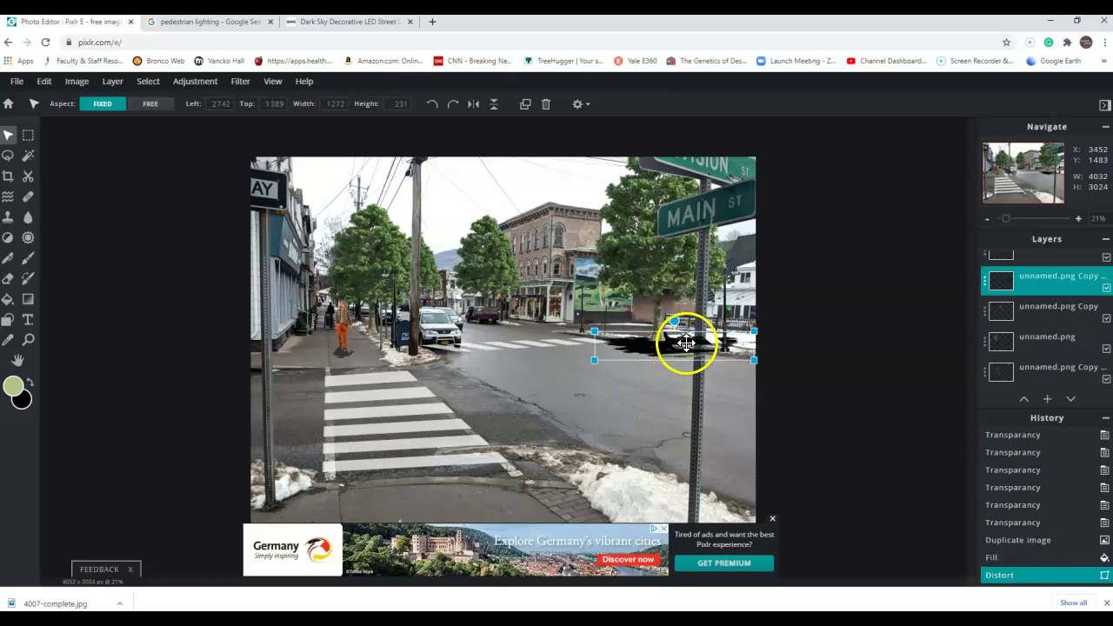
Paint over the gaps in the tree's shadow in black with a hard round 30 px brush
left_click(28, 258)
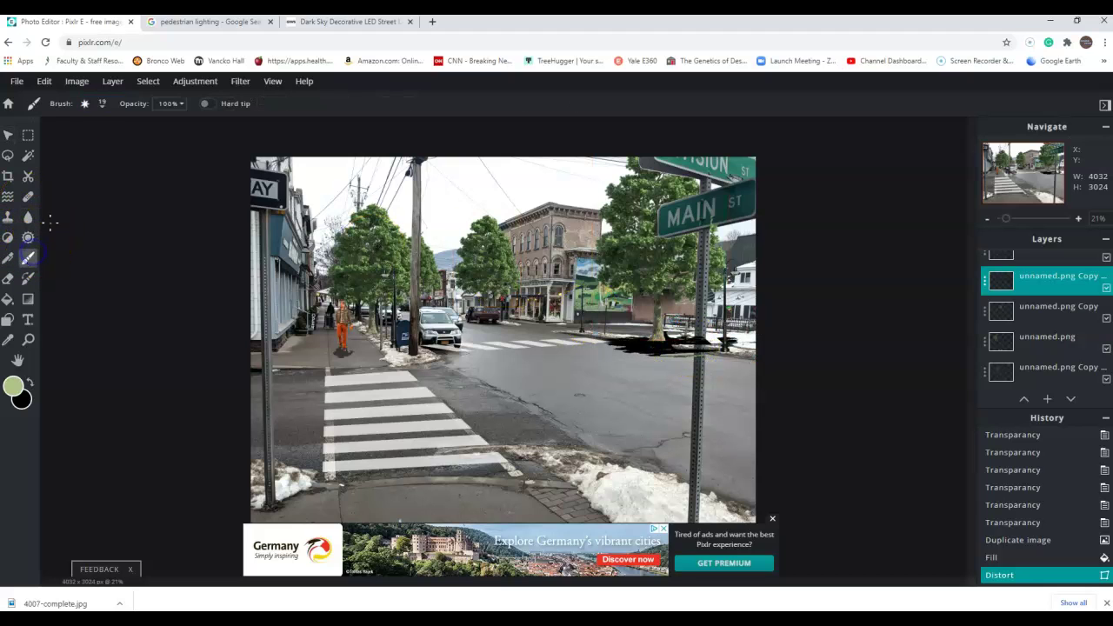
left_click(84, 104)
left_click(201, 269)
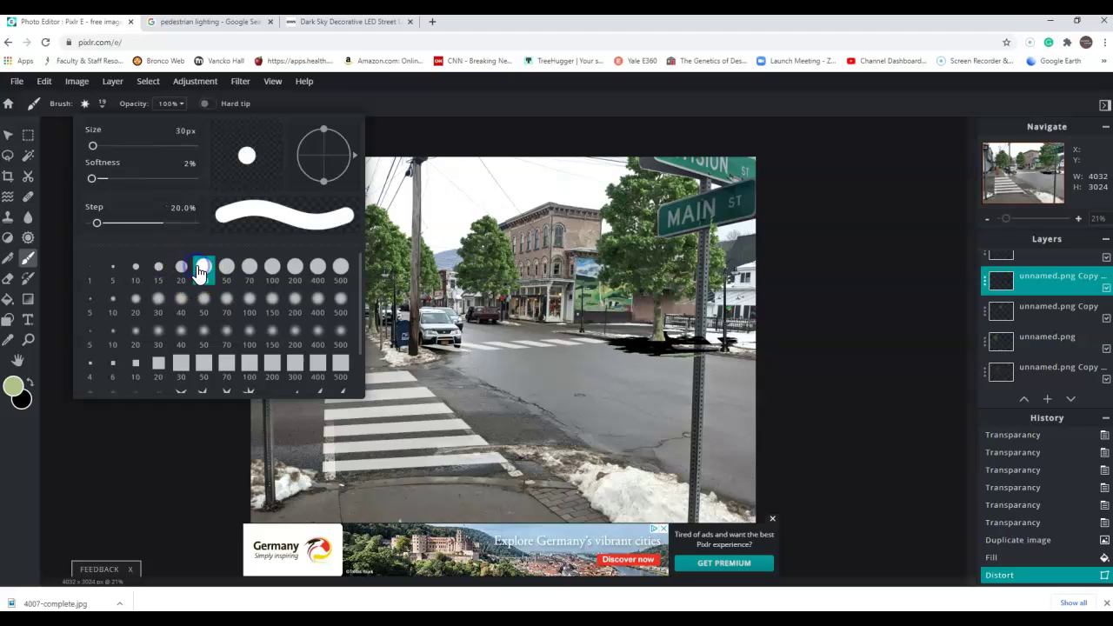
left_click(687, 342)
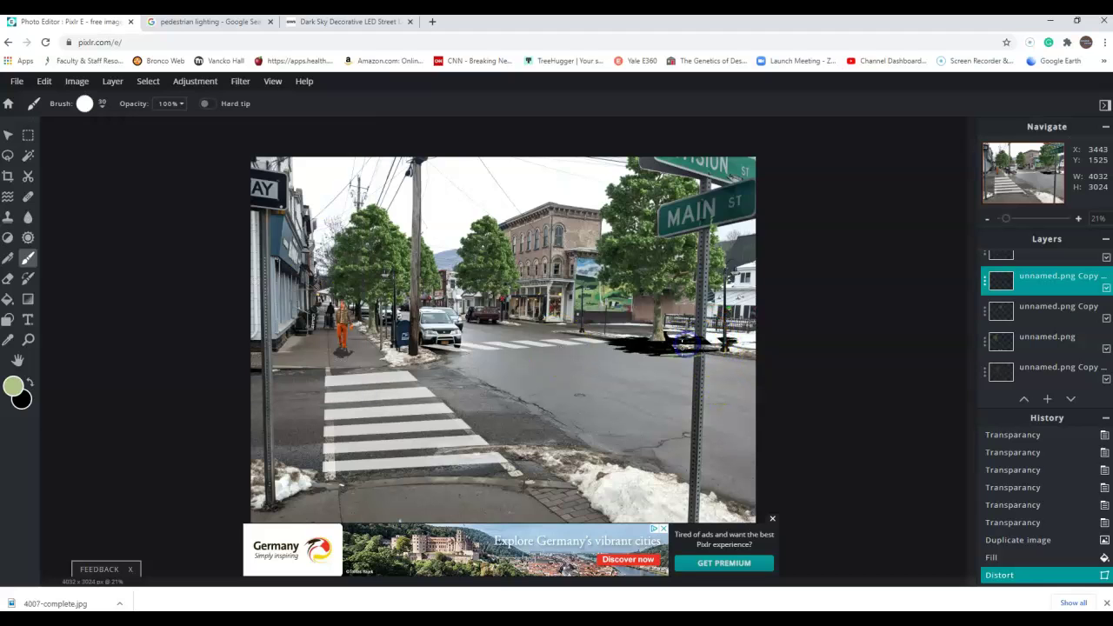
left_click(14, 388)
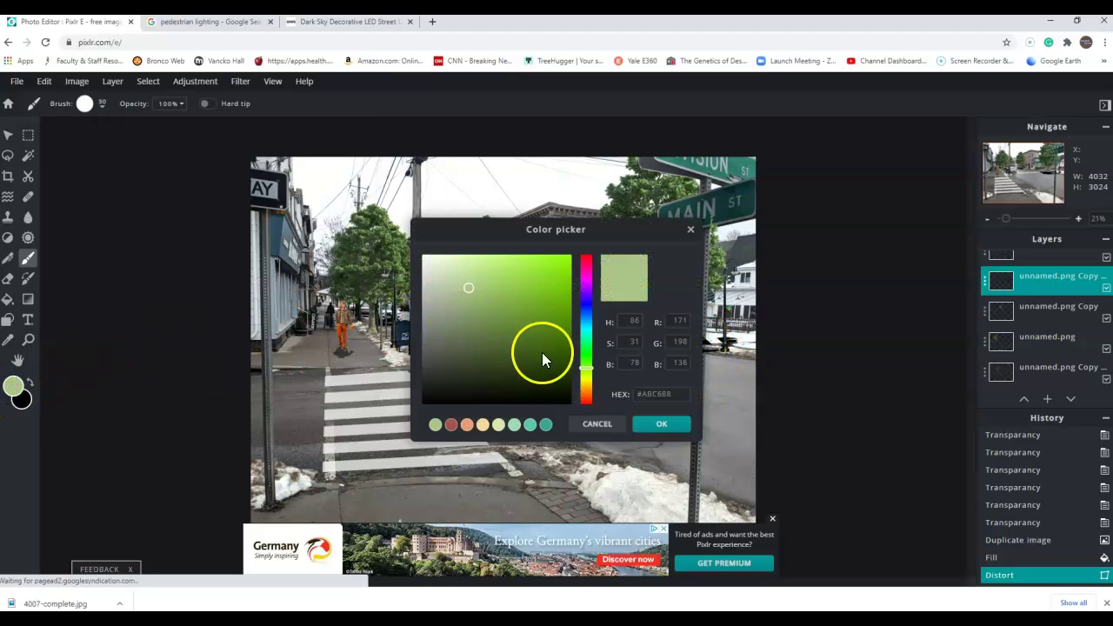
left_click(527, 403)
left_click(659, 423)
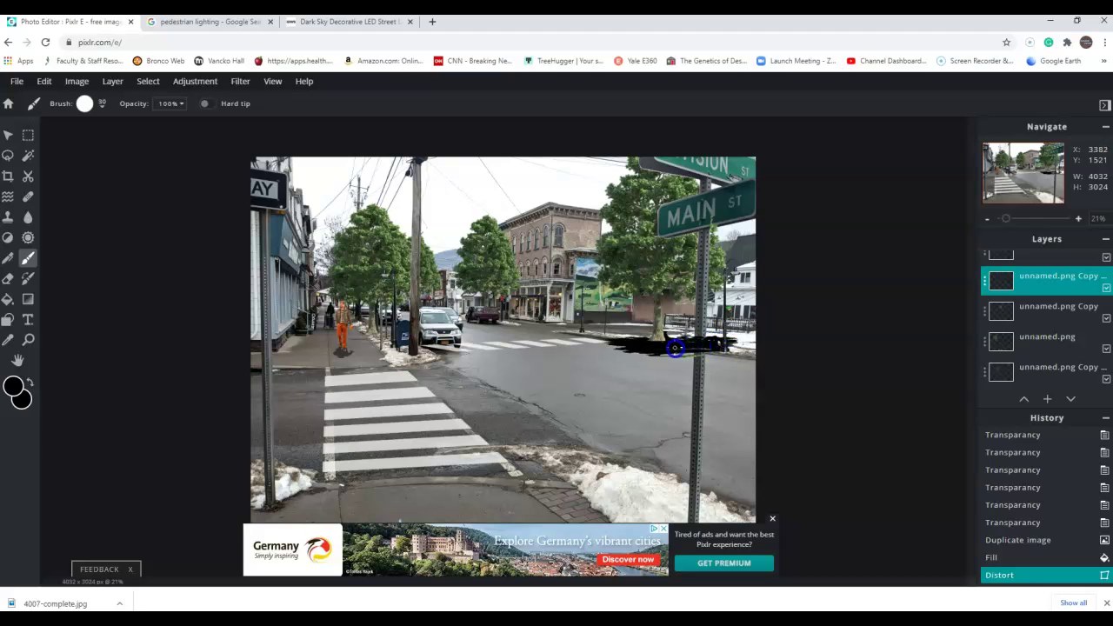
left_click(676, 349)
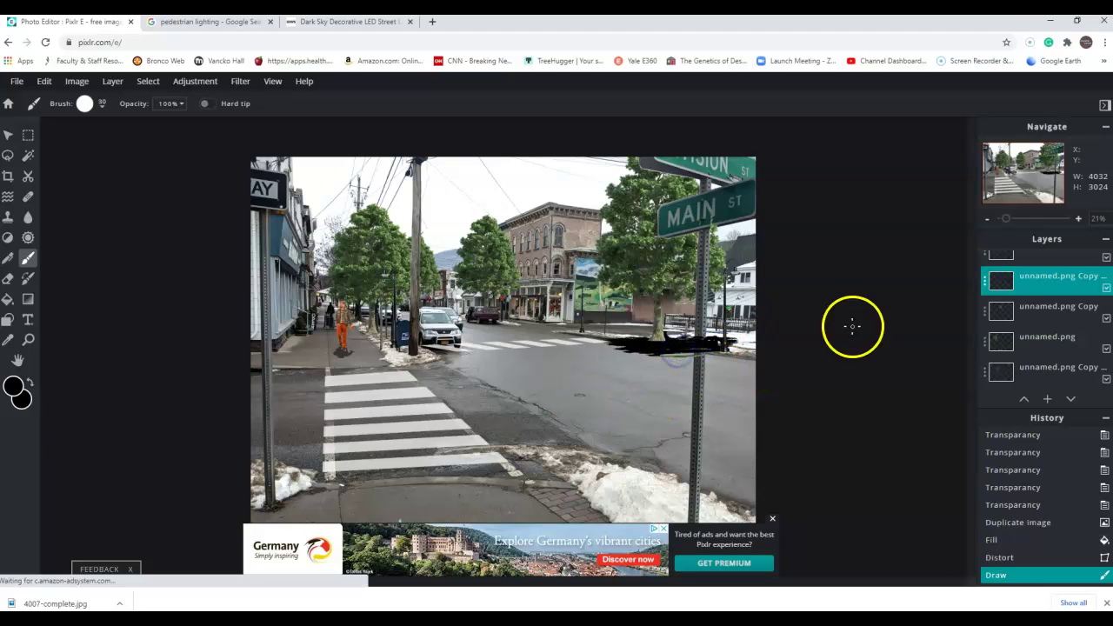
Set the transparency of the large tree's shadow layer to 56
left_click(1045, 284)
left_click_drag(969, 355, 923, 356)
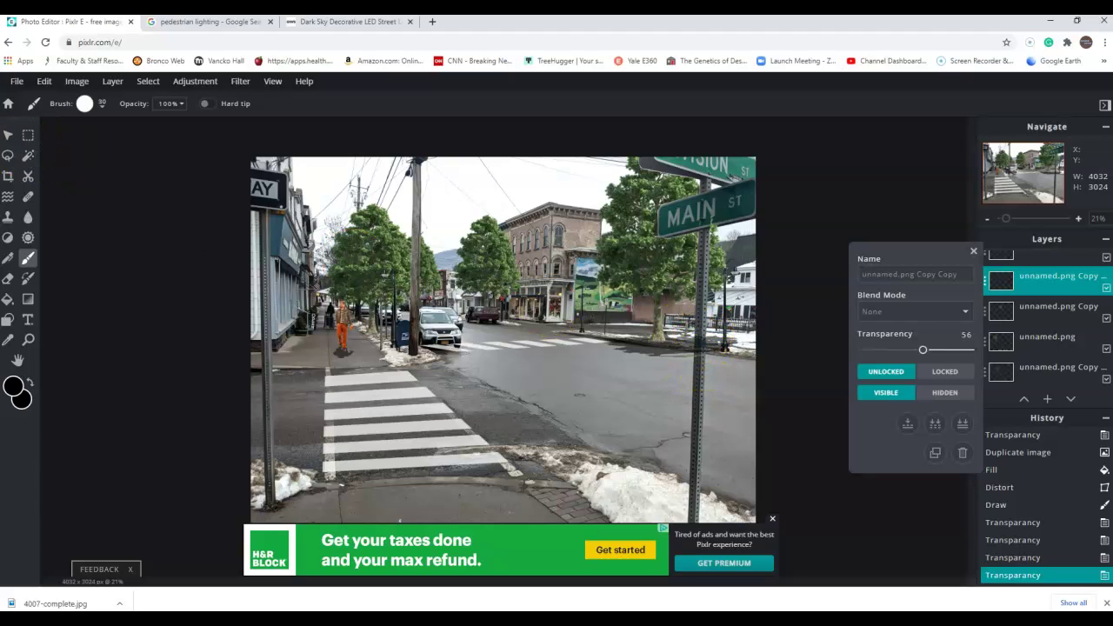
Outline the Main St sign pole with a polygonal lasso, clear the tree shadow overlapping it, and deselect
left_click(8, 156)
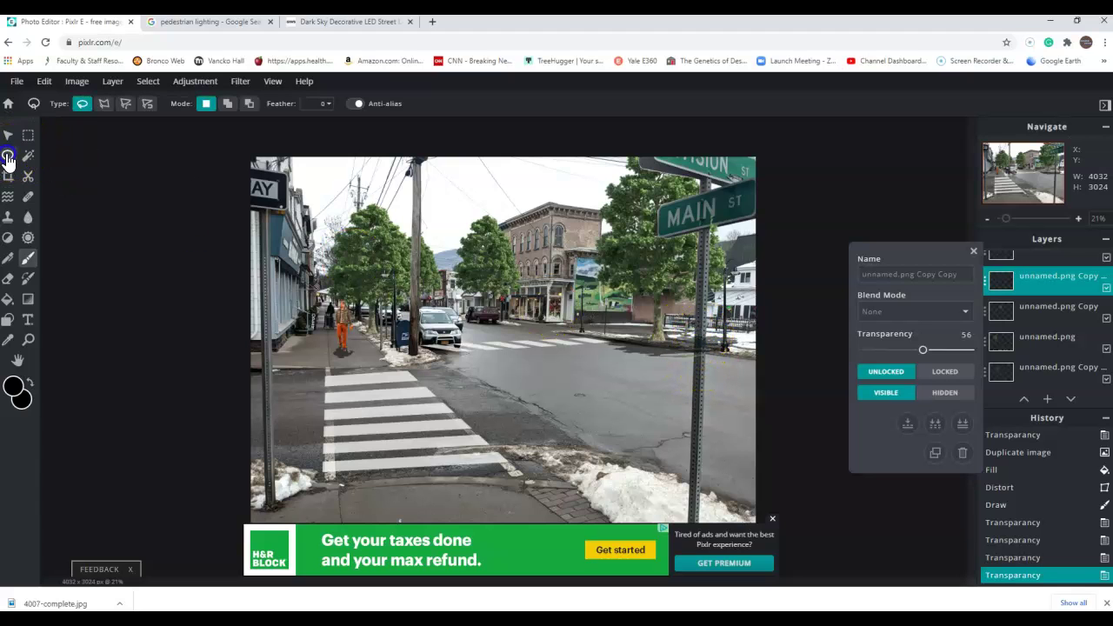
left_click(103, 105)
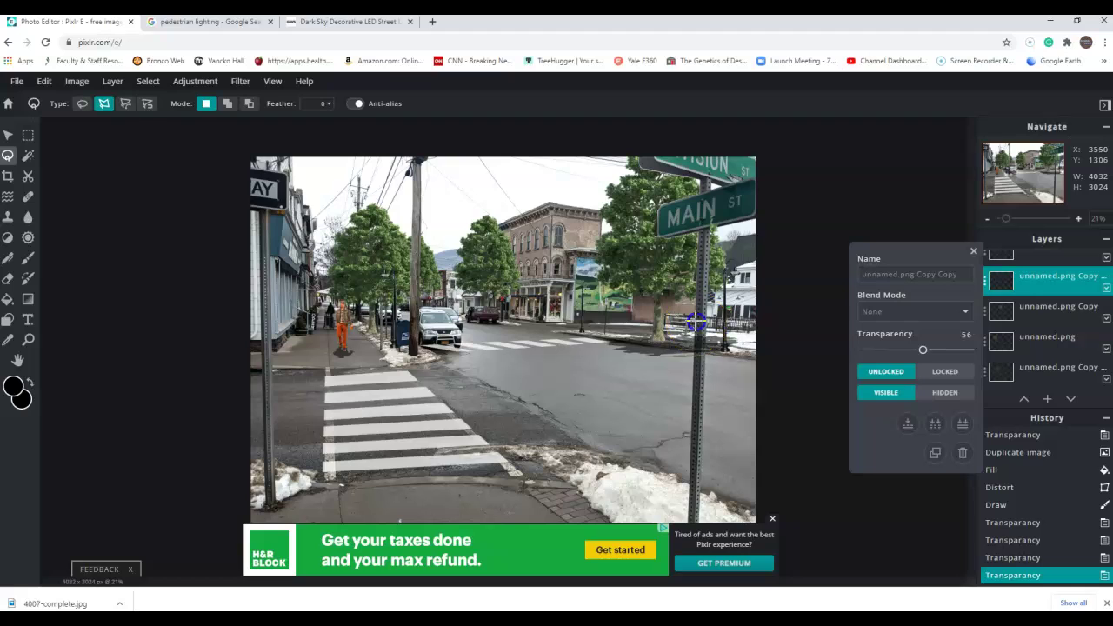
left_click(694, 392)
left_click(706, 319)
double_click(700, 311)
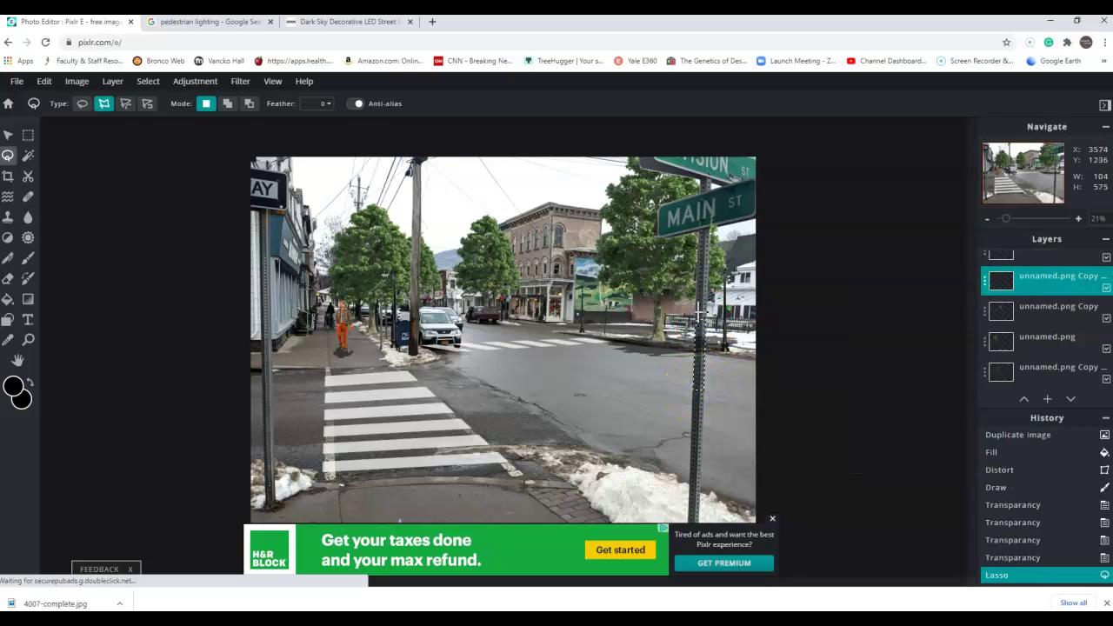
key("Delete")
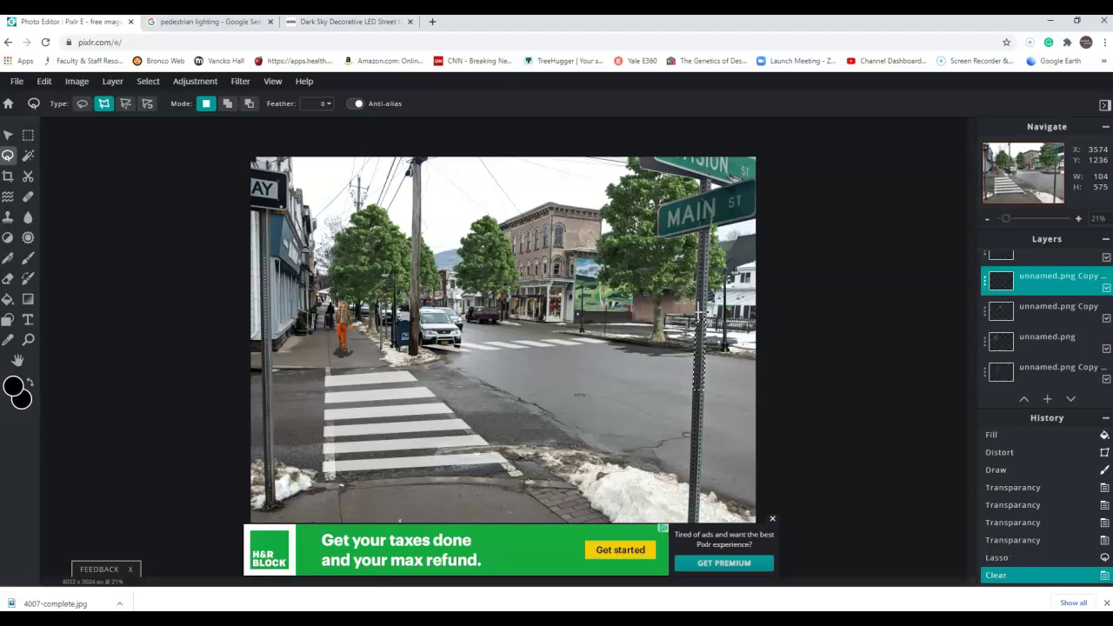
key("ctrl+d")
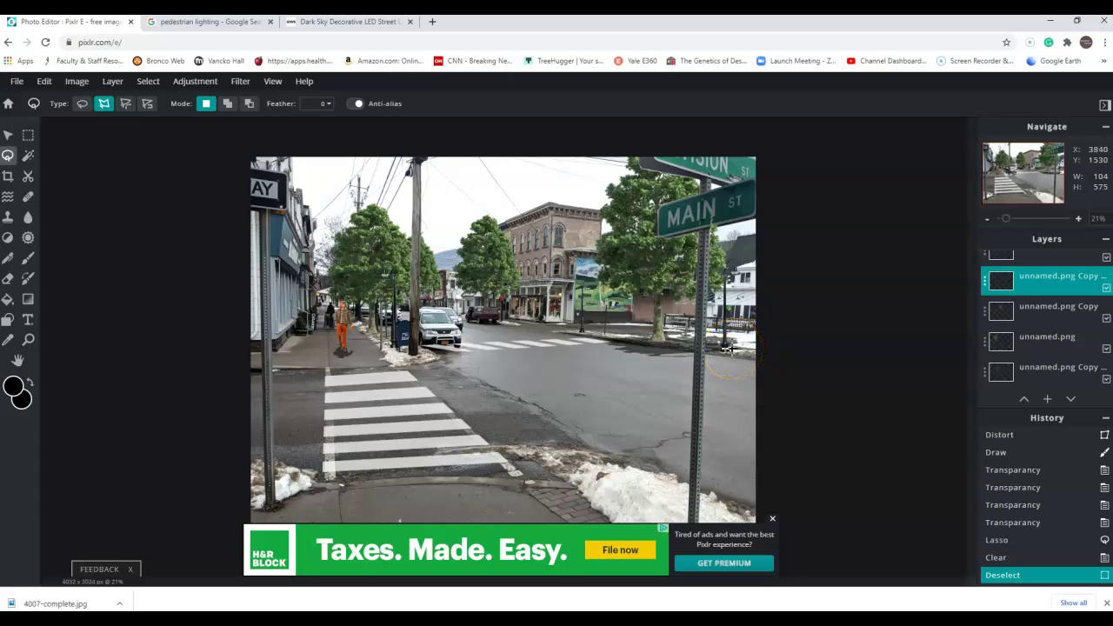
left_click(692, 341)
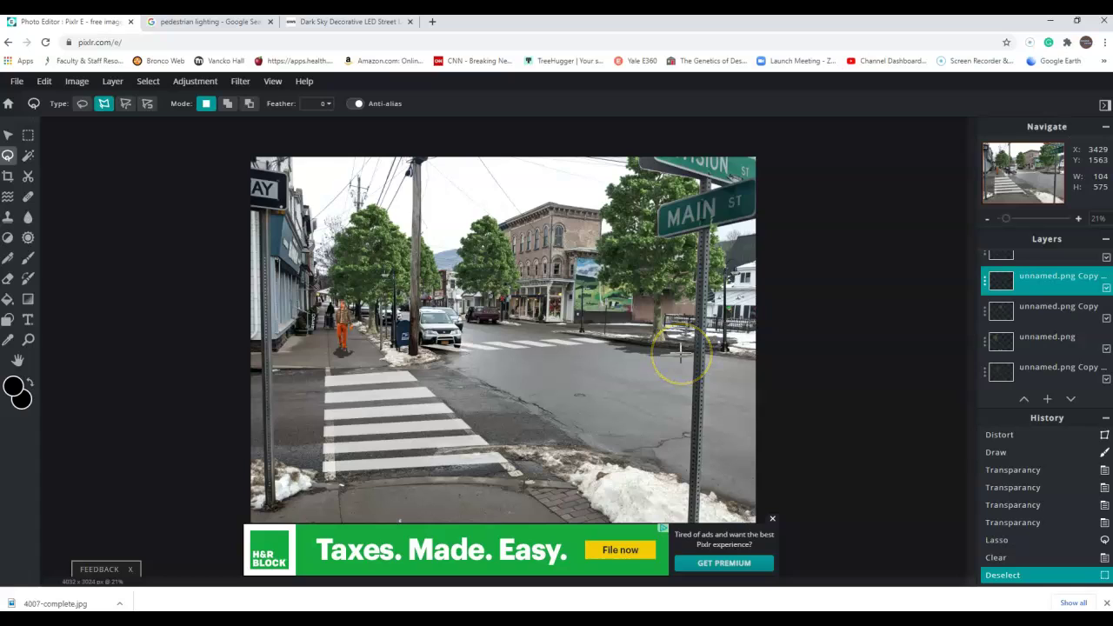
left_click(663, 350)
left_click(612, 349)
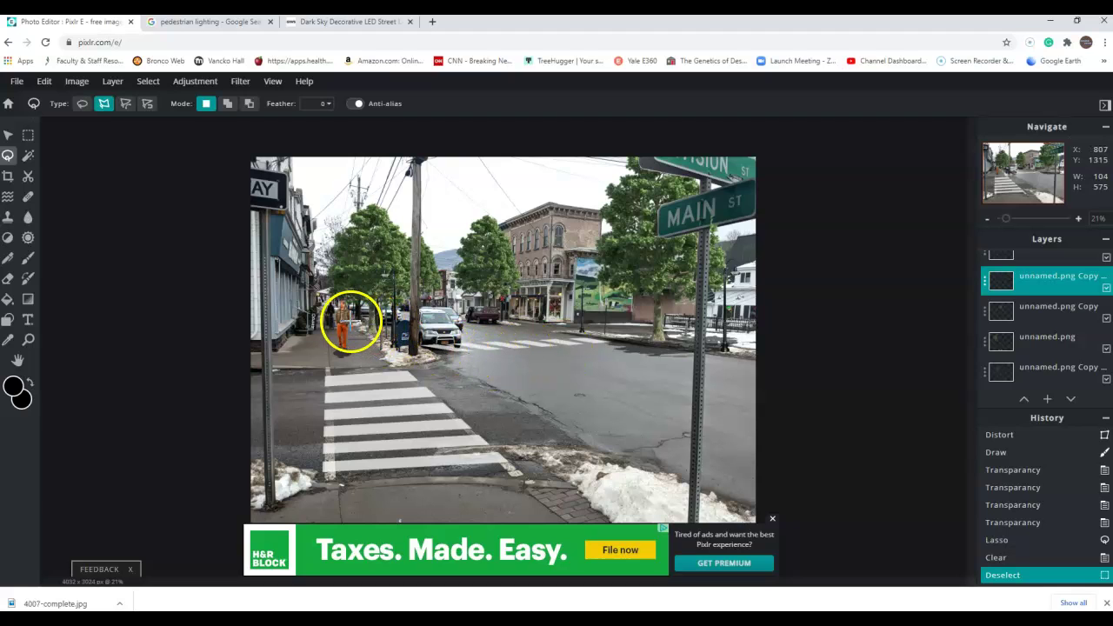
left_click(8, 135)
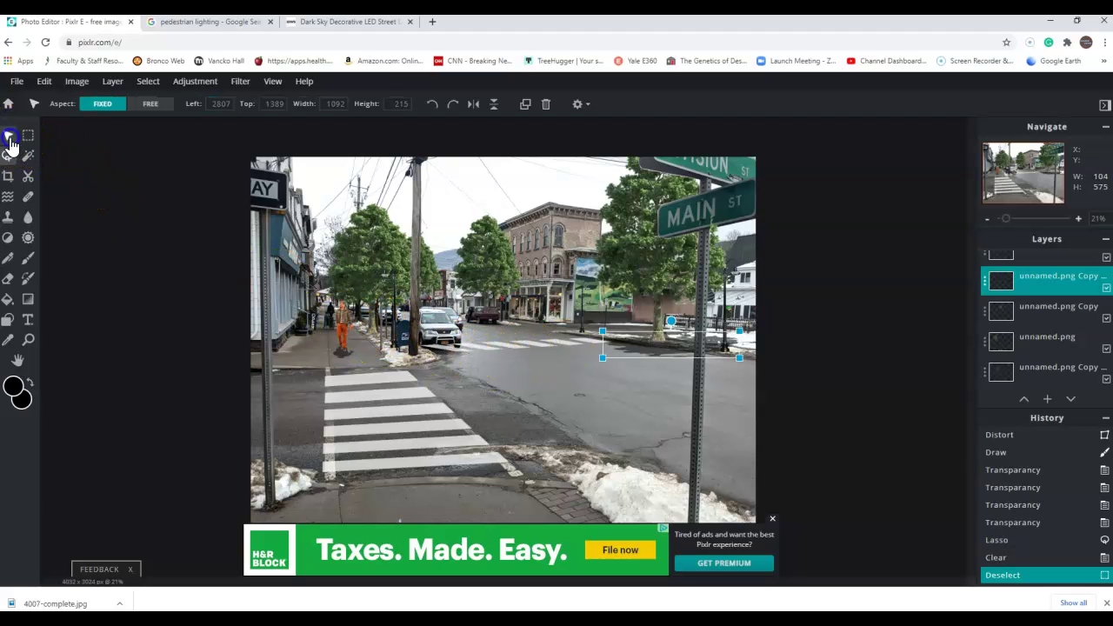
Apply a midtones color balance of red -33, green 3 and blue 21 to the pedestrian layer, comparing it with the original first
left_click(341, 337)
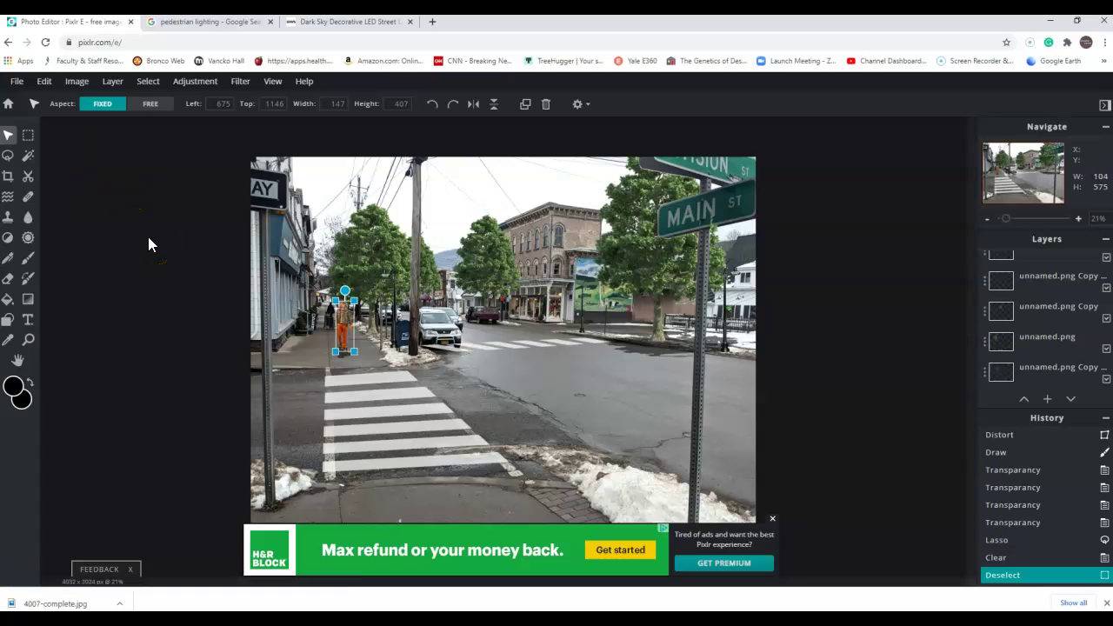
left_click(187, 82)
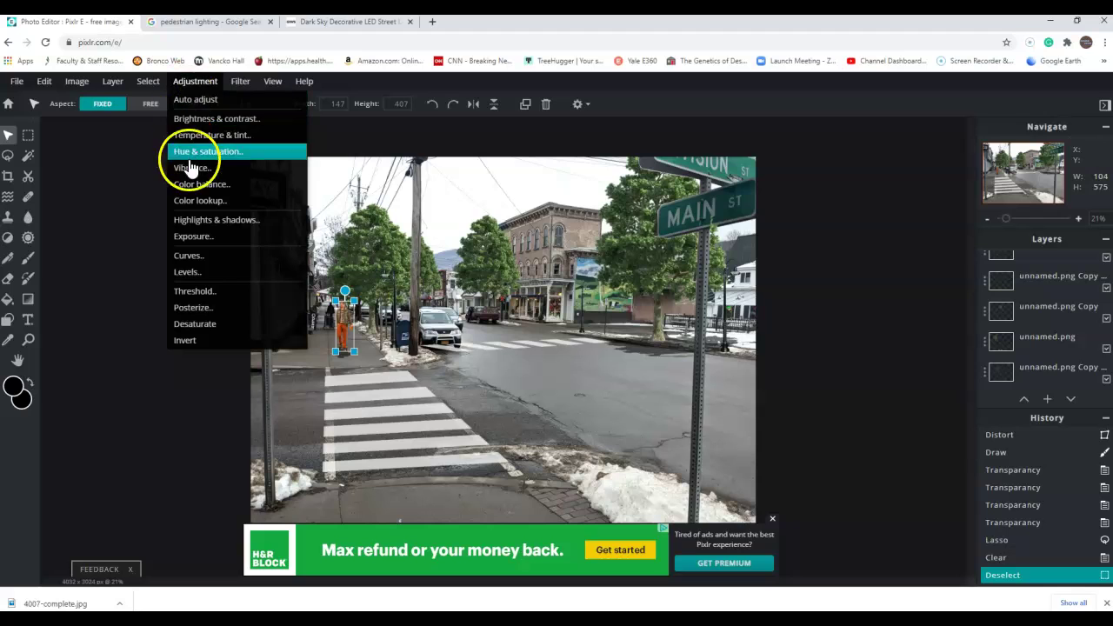
left_click(249, 185)
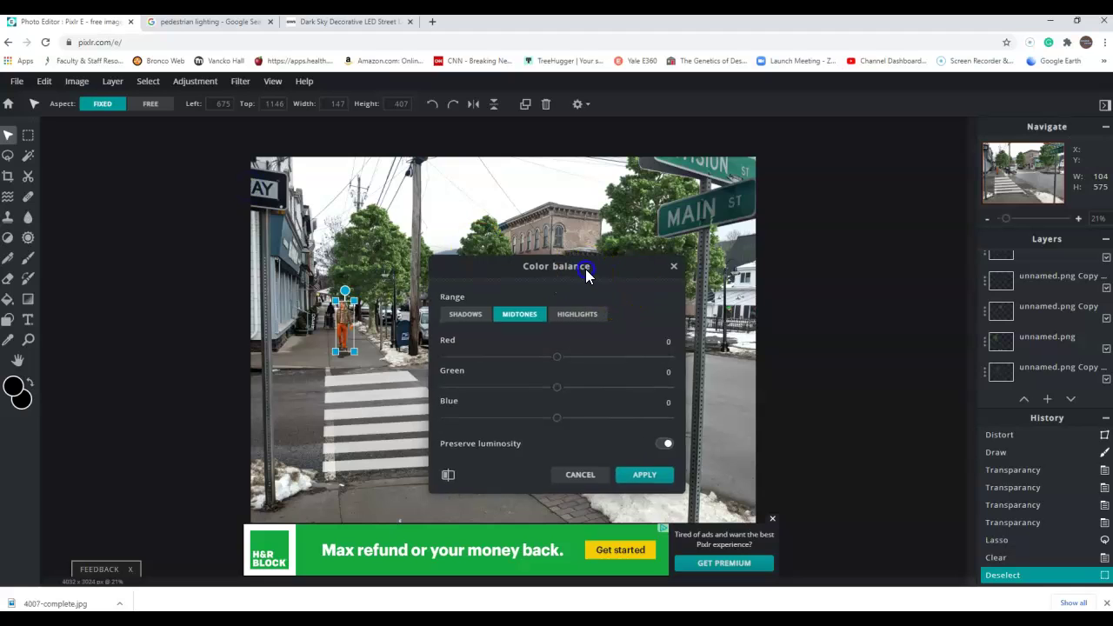
left_click_drag(579, 273, 638, 252)
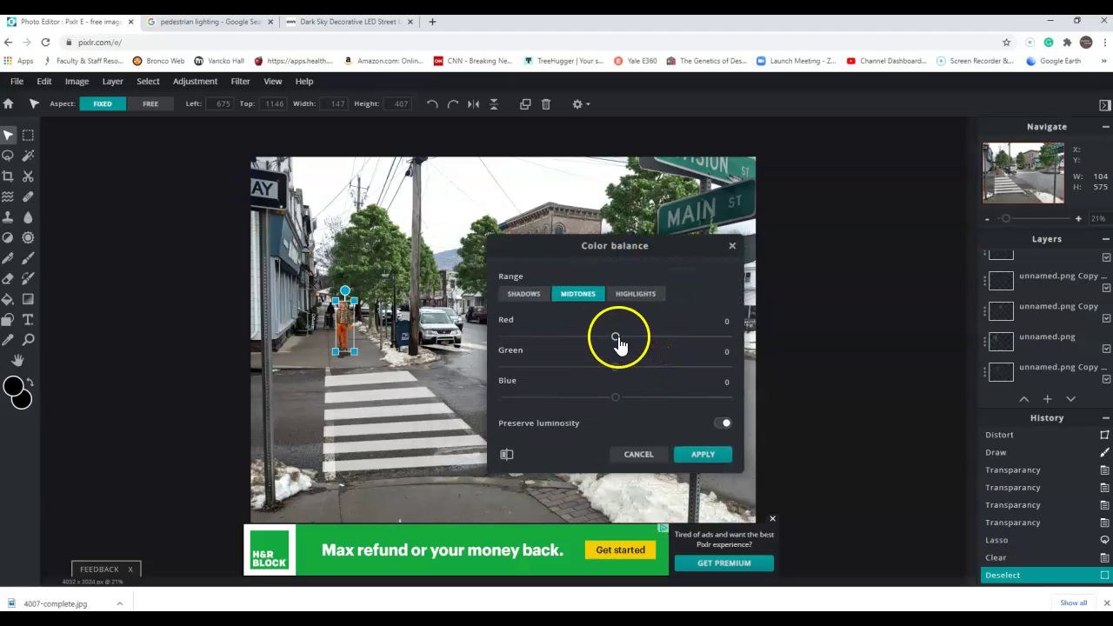
left_click_drag(616, 342, 613, 342)
left_click_drag(614, 366, 618, 366)
left_click_drag(631, 403, 639, 398)
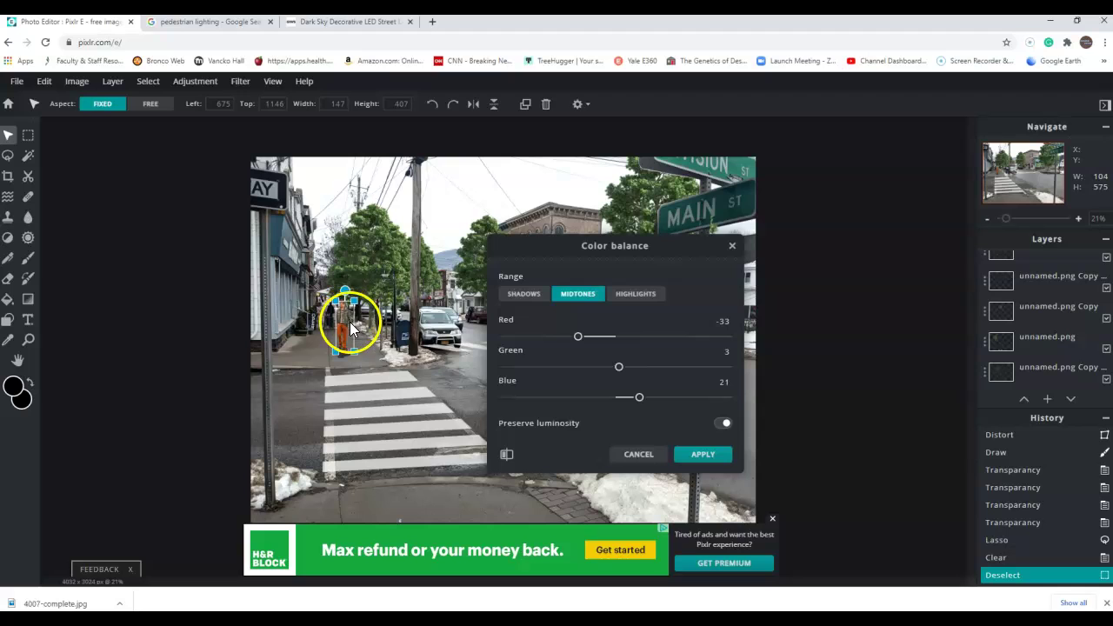
left_click(504, 454)
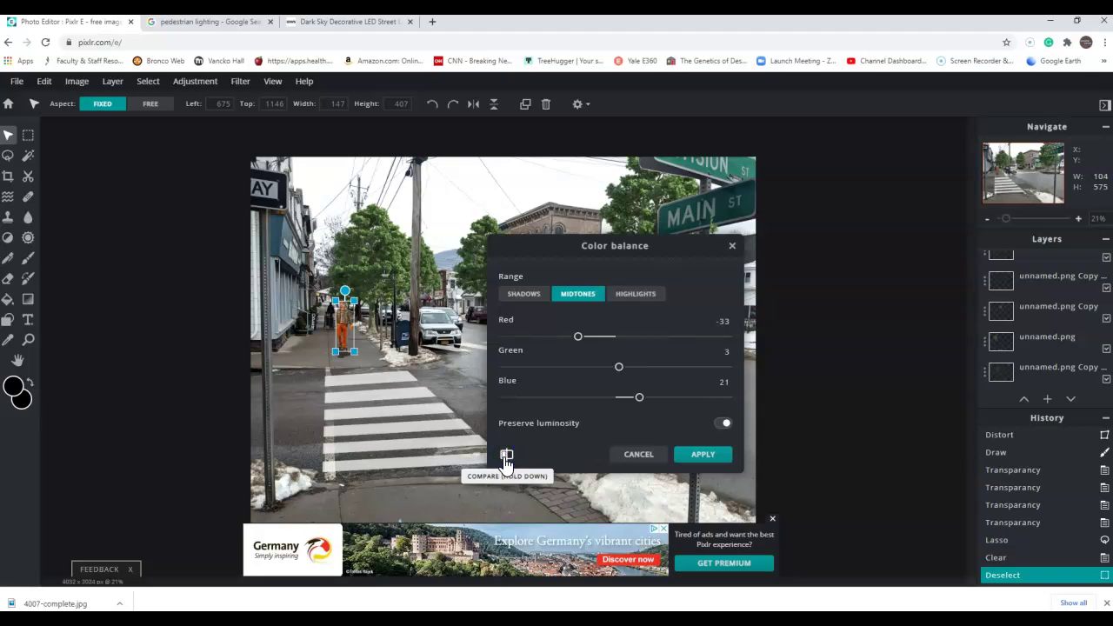
left_click(721, 454)
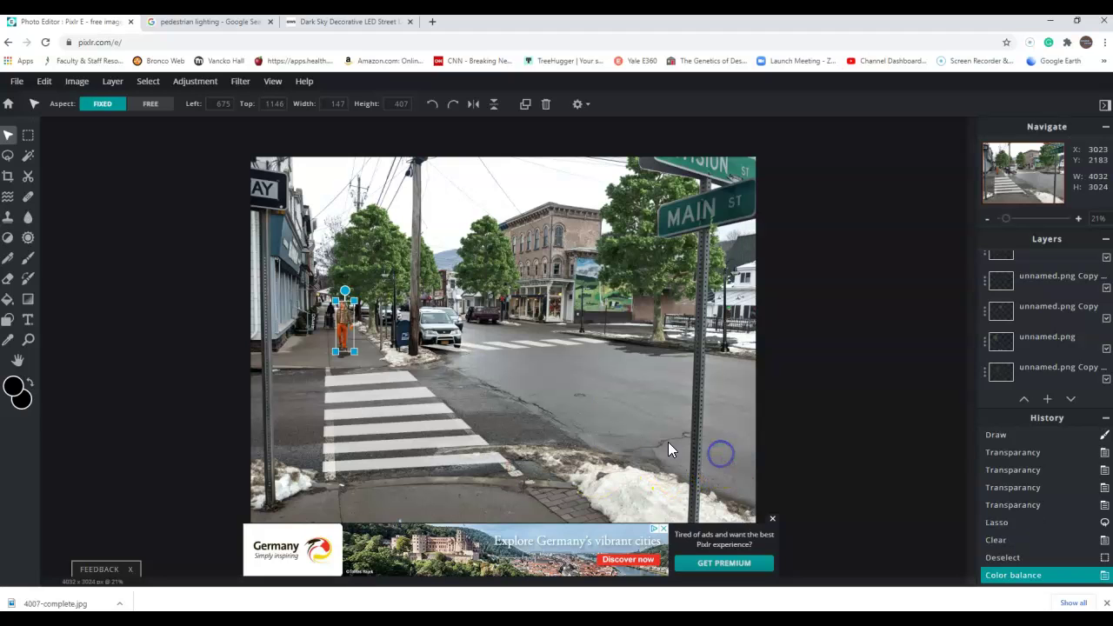
Darken the large tree behind the Main St sign with brightness -29 and contrast -15, and apply the adjustment
left_click(617, 261)
left_click(194, 82)
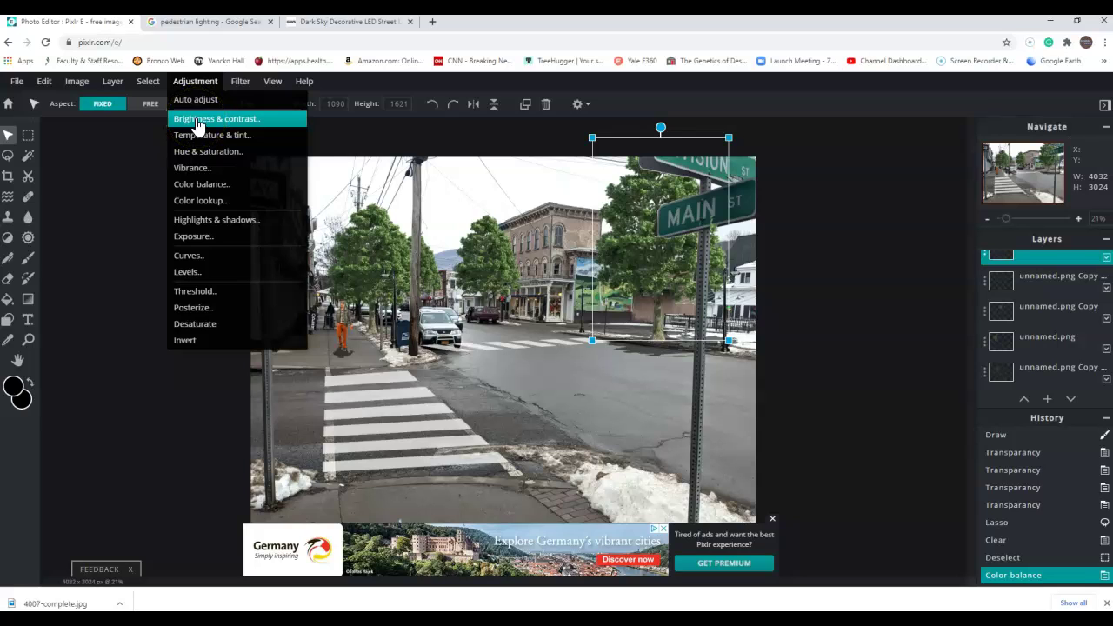
left_click(198, 123)
left_click_drag(615, 368, 600, 413)
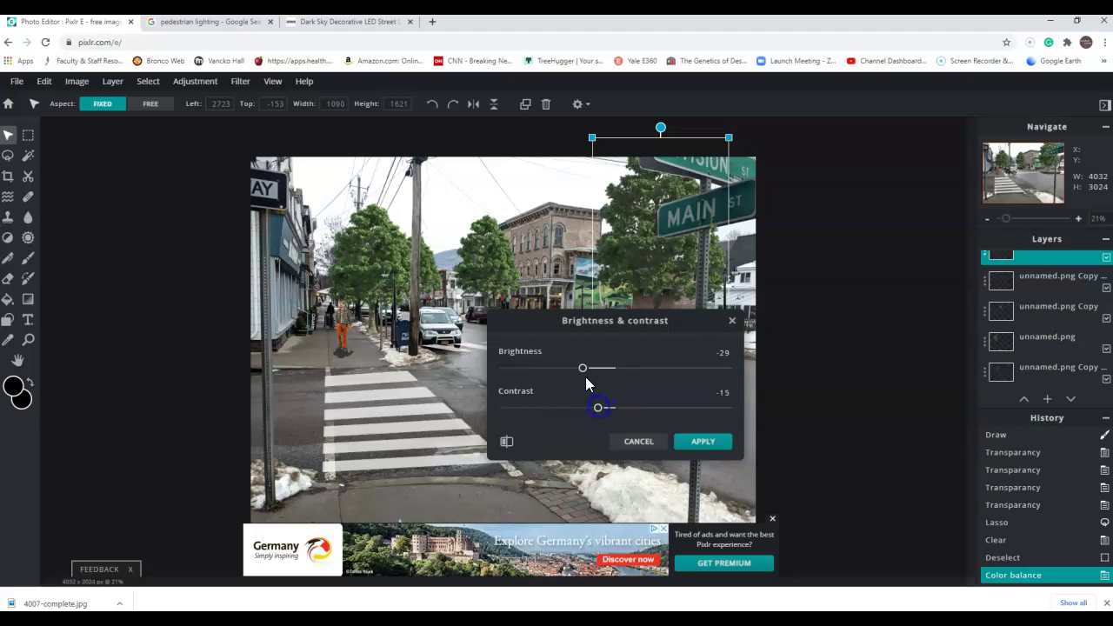
left_click(704, 443)
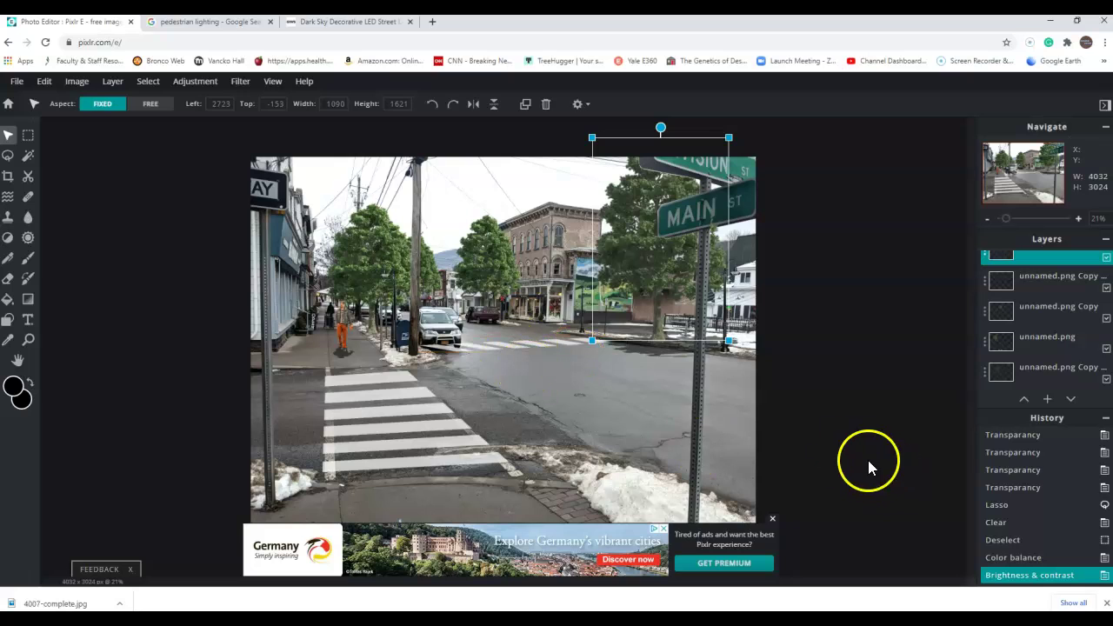
Apply brightness -18 and contrast 4 to the small tree beside the brick building
left_click(472, 274)
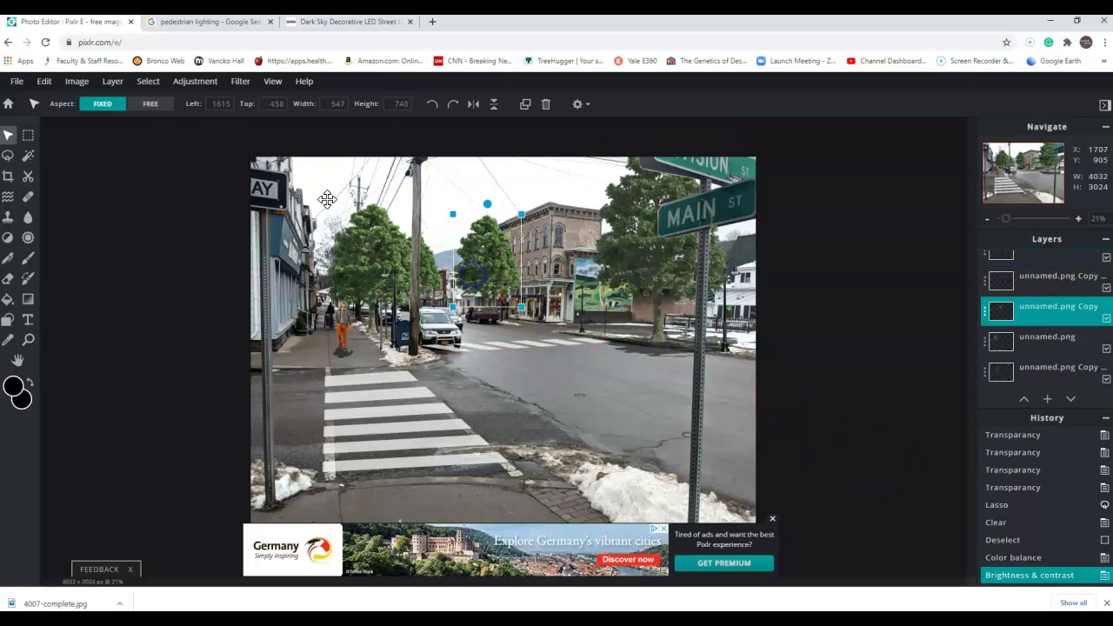
left_click(193, 81)
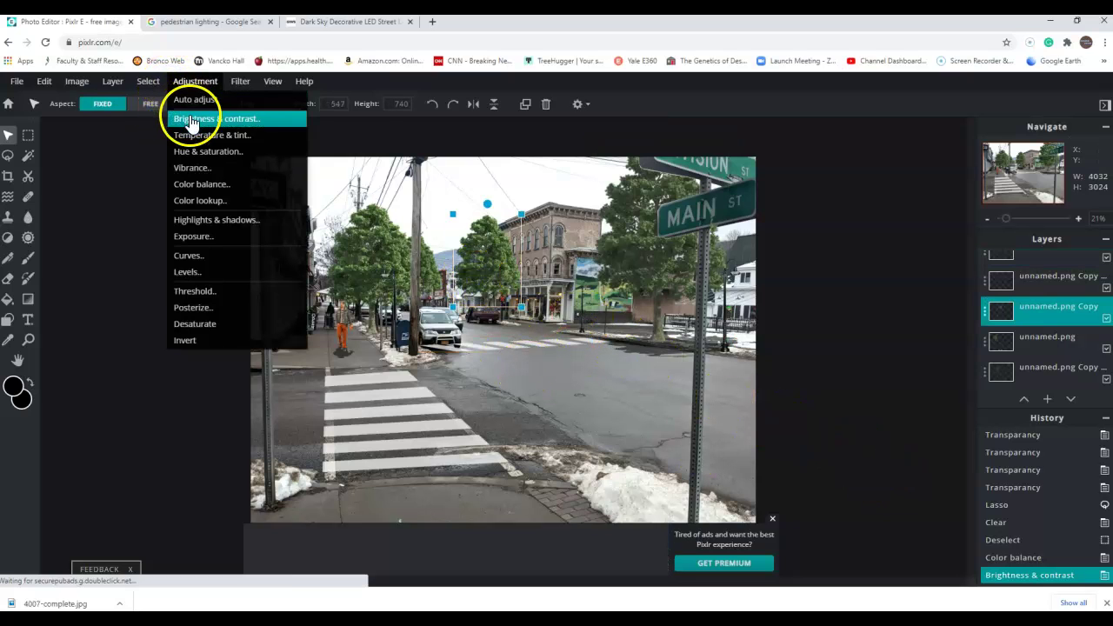
left_click(193, 118)
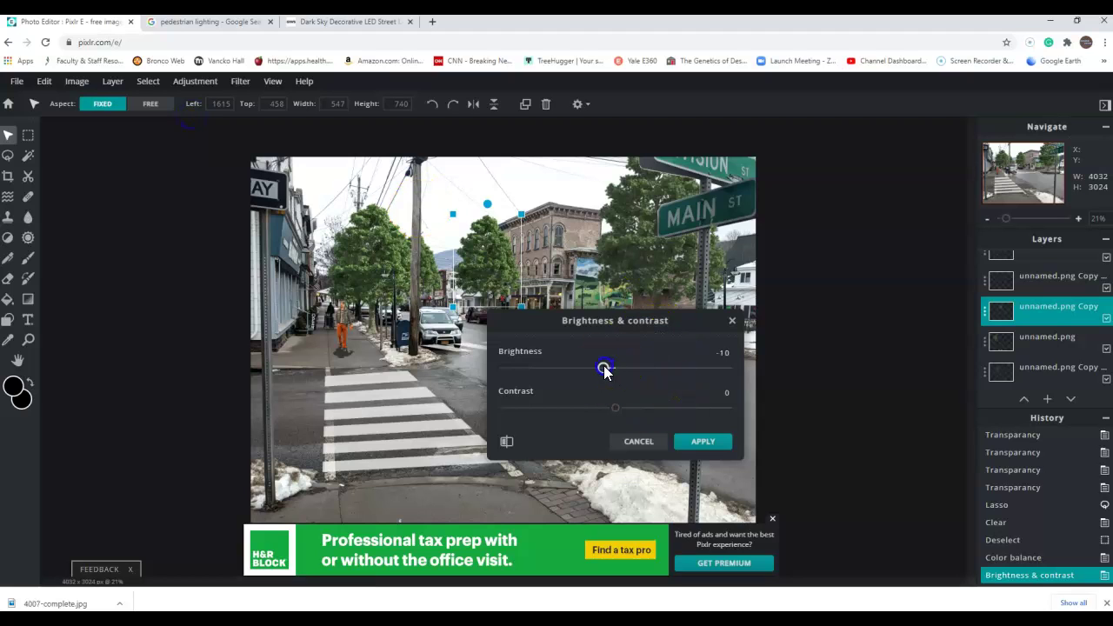
left_click_drag(611, 411, 619, 409)
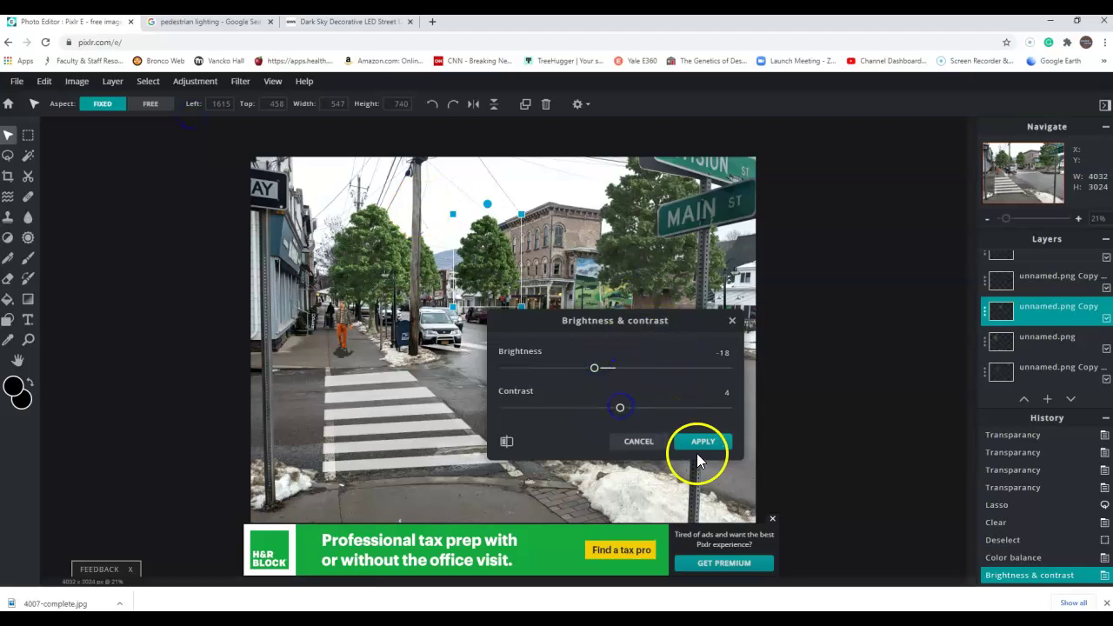
left_click(700, 443)
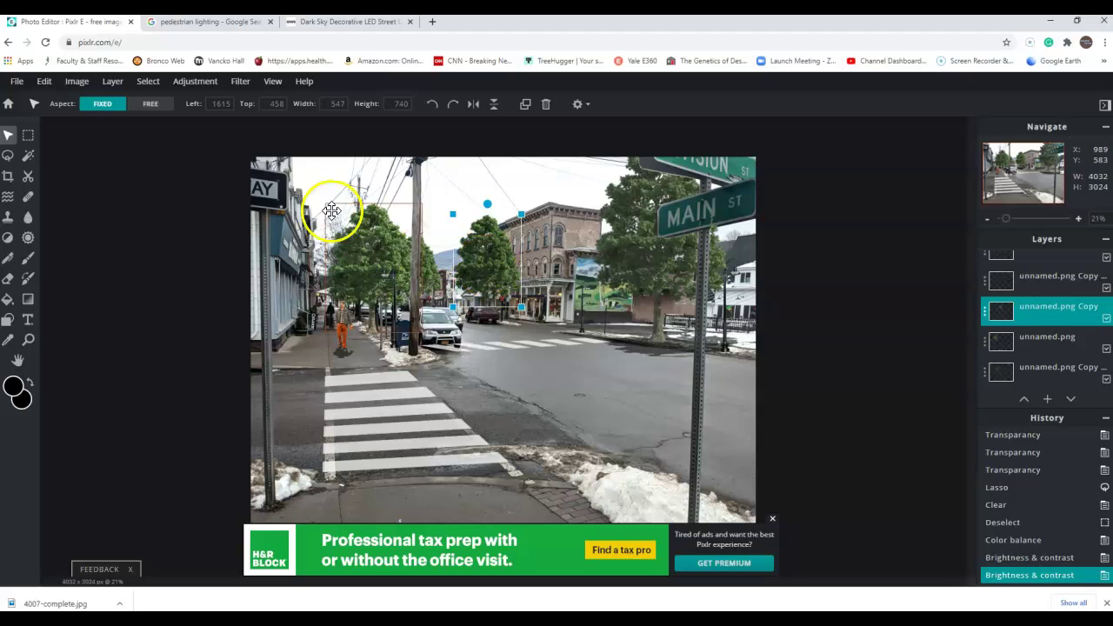
Cool the small tree beside the brick building with temperature -23 and tint 20, and apply the adjustment
left_click(192, 82)
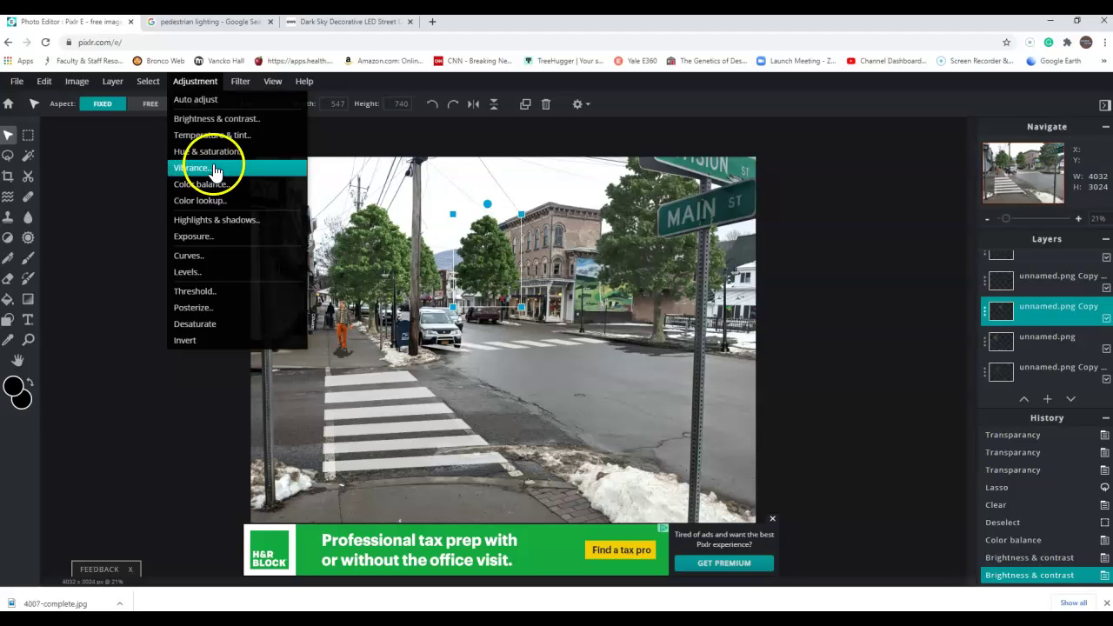
left_click(209, 137)
left_click_drag(594, 325, 655, 344)
mouse_move(678, 427)
left_mouse_down()
mouse_move(714, 427)
mouse_move(692, 429)
left_mouse_up()
left_click_drag(675, 386, 646, 385)
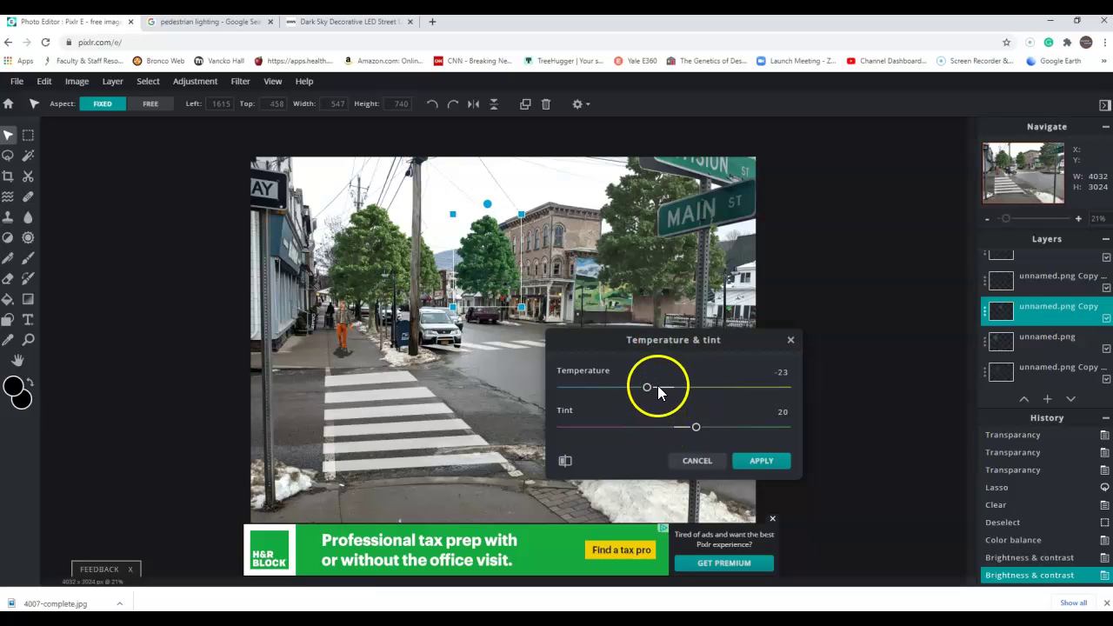
left_click(761, 461)
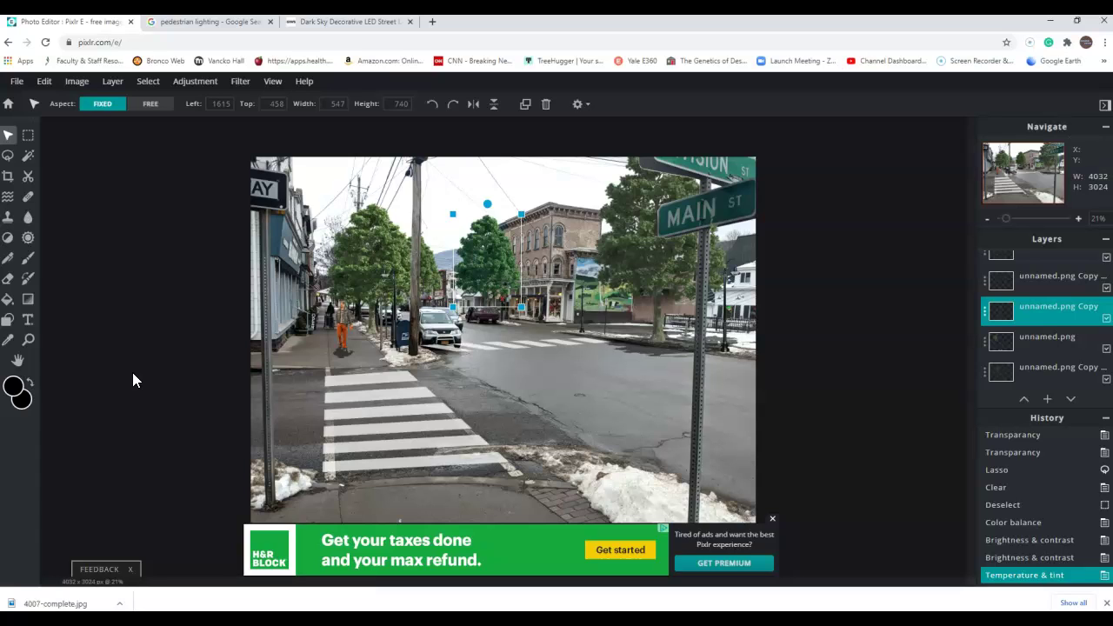
Open the downloaded image 4007-complete.jpg for viewing
left_click(52, 602)
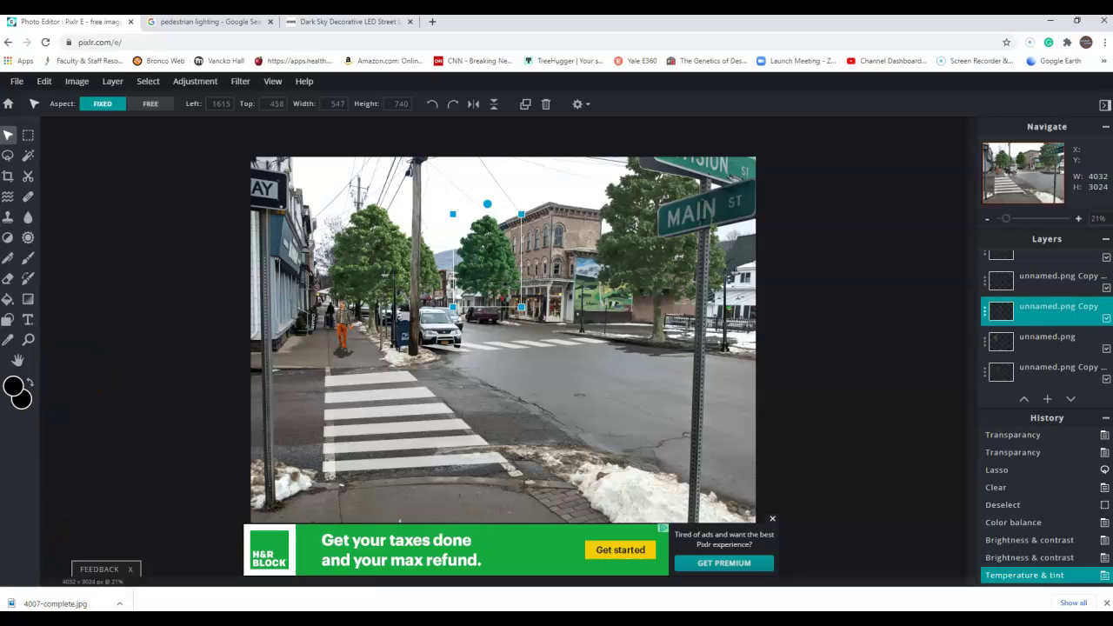